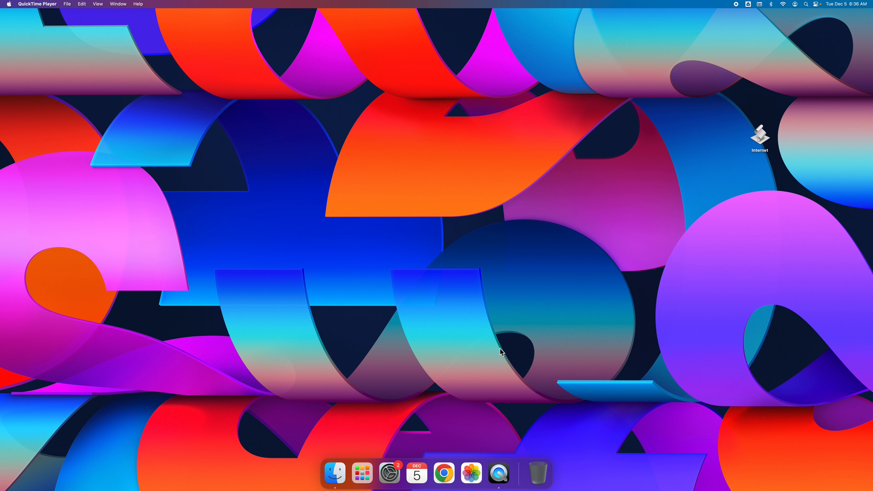
Launch Chrome, load password.aisd.net and enter the username in the Login field.
double_click(760, 136)
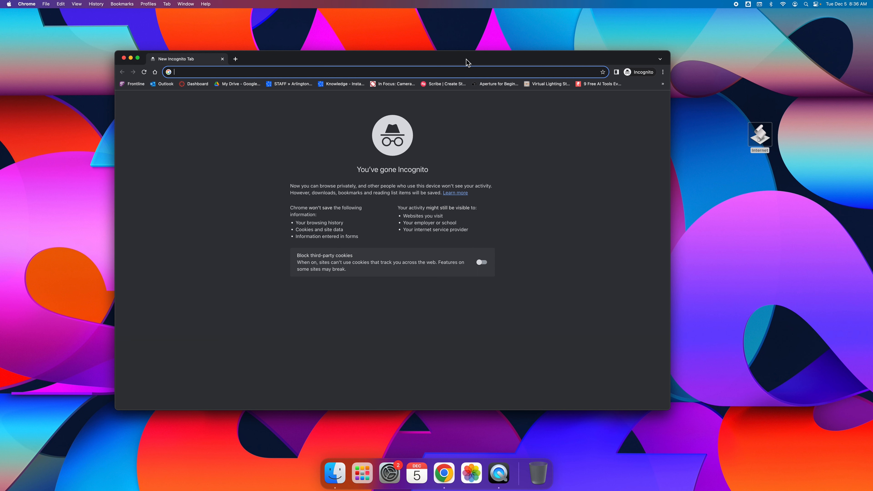
type("pass")
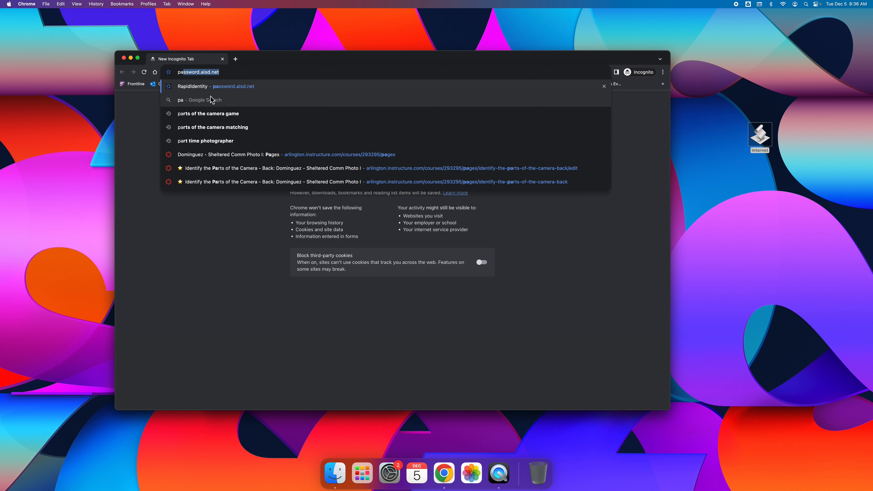
type("word.")
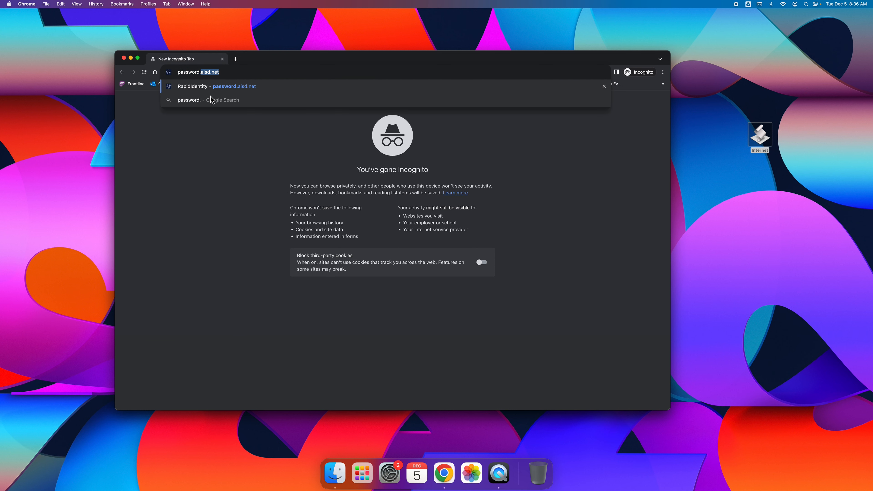
type("aisd")
key("Return")
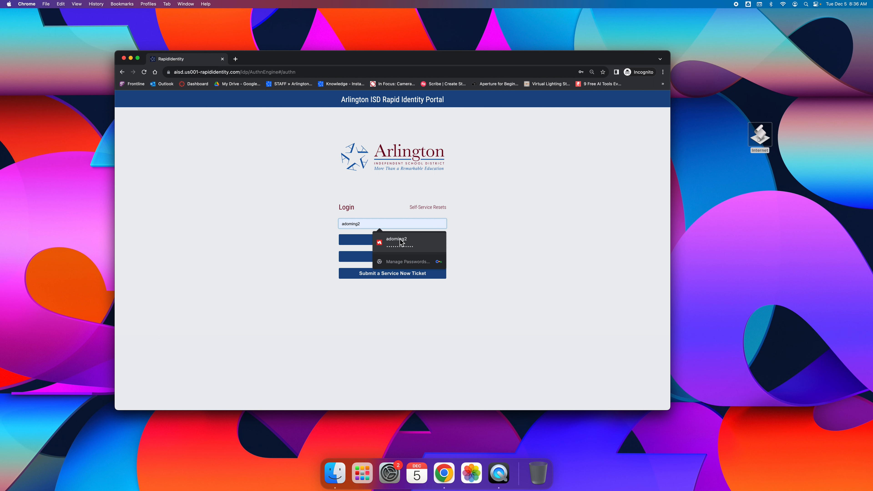
Sign in to RapidIdentity with the saved username and password, maximise the window, and launch Adobe Express.
left_click(398, 241)
left_click(432, 243)
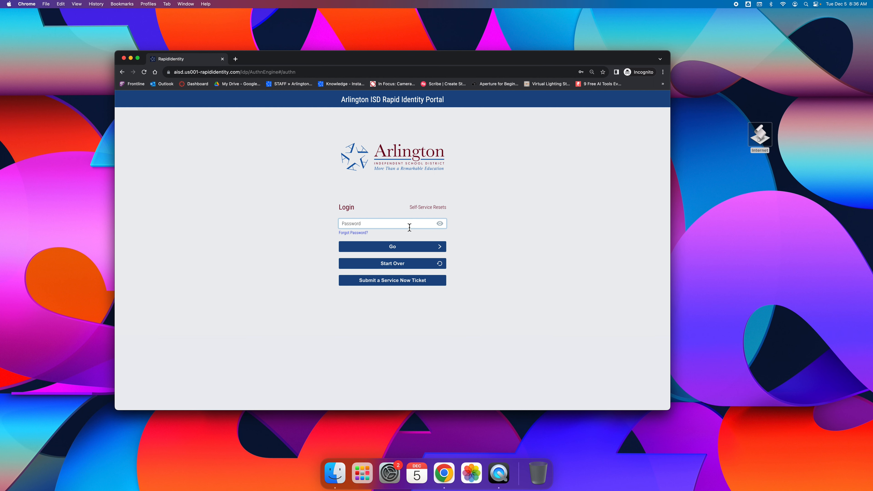
left_click(409, 227)
left_click(419, 257)
left_click(423, 250)
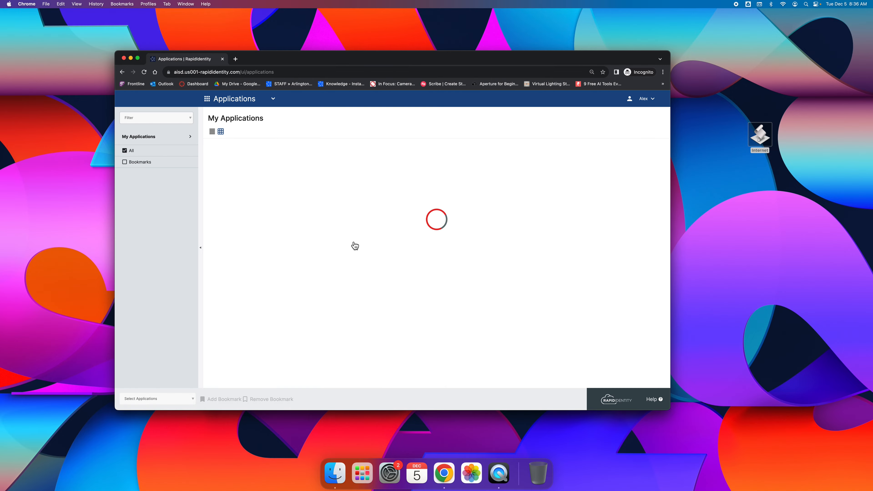
double_click(494, 61)
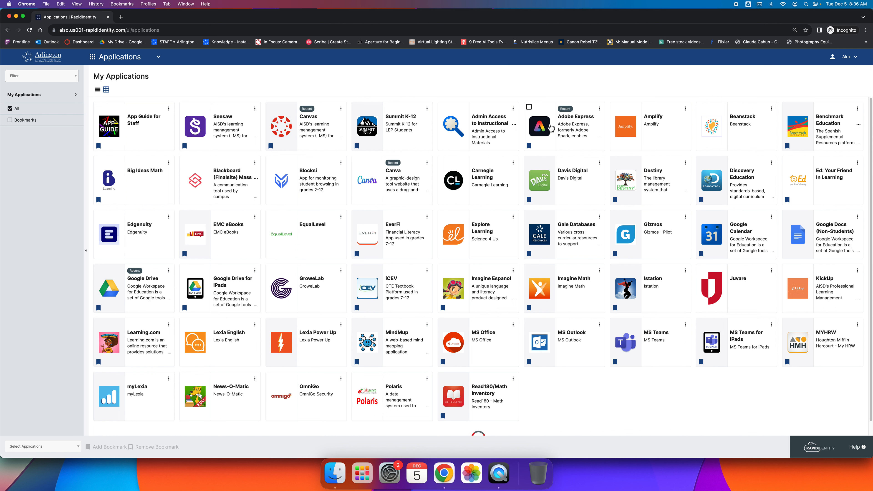
left_click(550, 128)
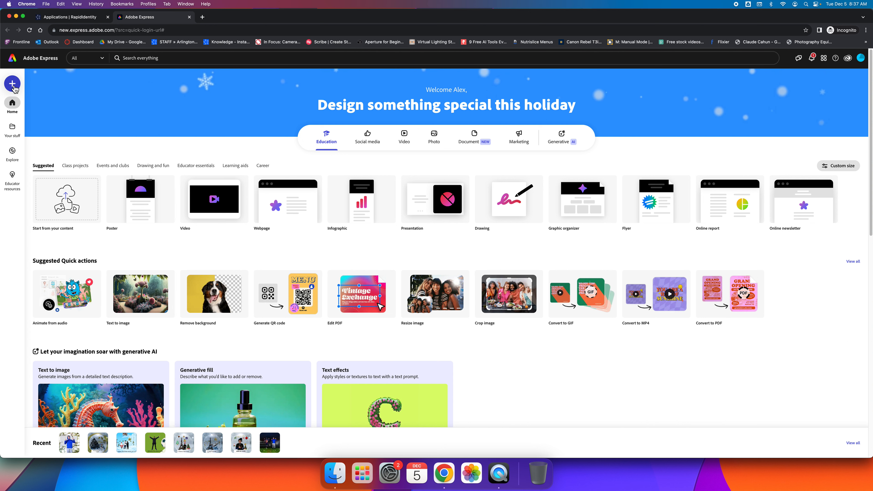
Create a new blank Landscape 16:9 design.
left_click(18, 91)
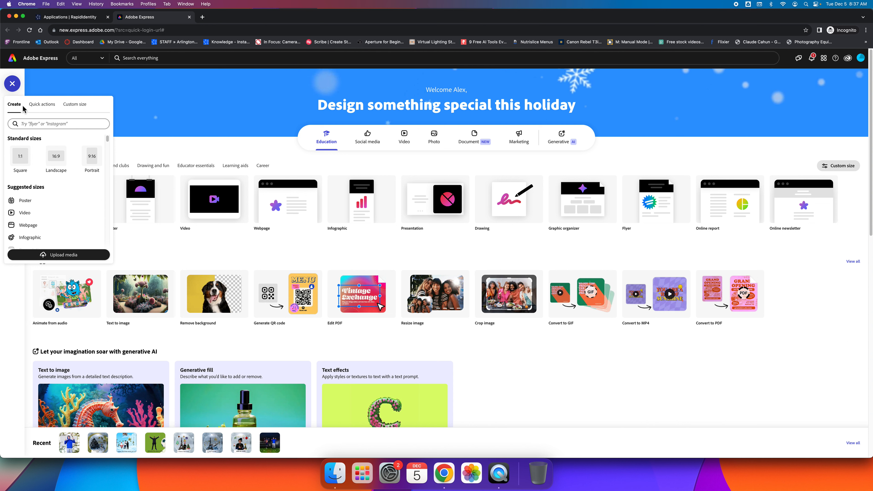
left_click(63, 163)
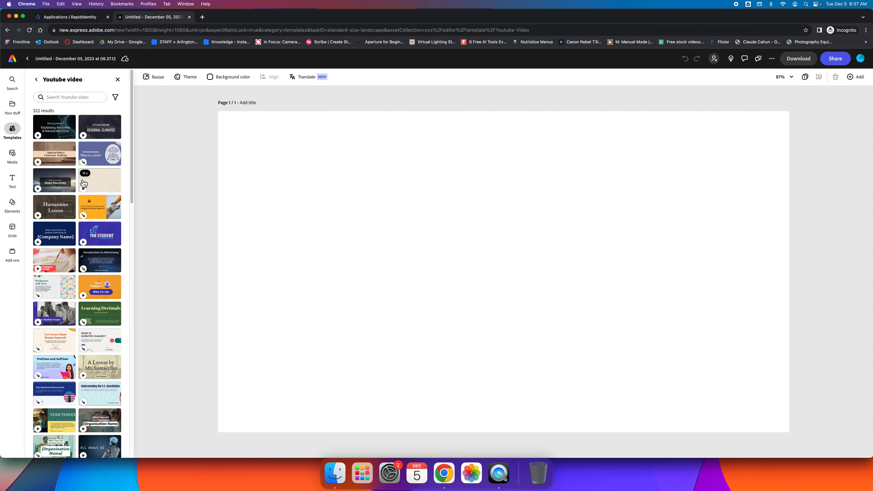
Upload the blue hoodie JPG from the Downloads folder onto the canvas.
left_click(17, 160)
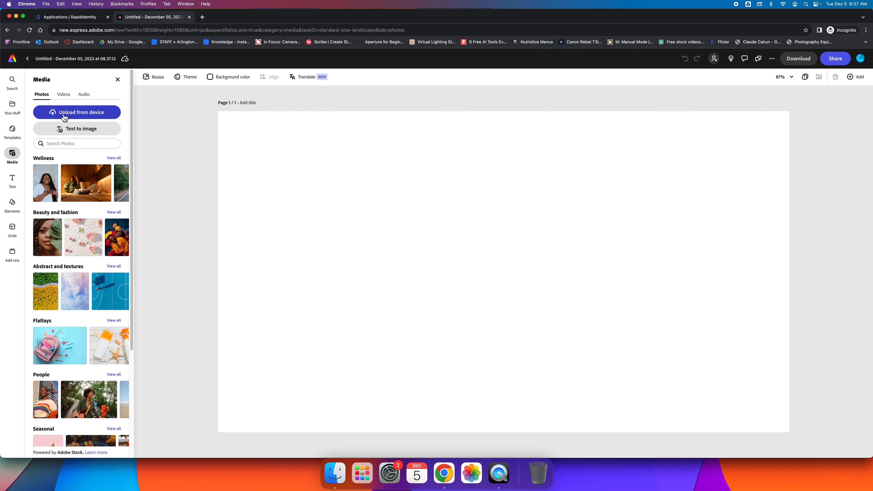
left_click(83, 115)
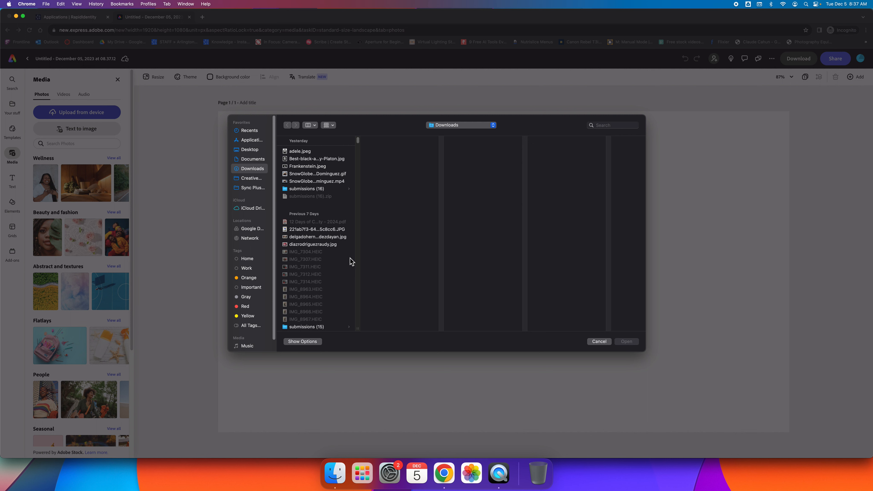
left_click(335, 237)
left_click(328, 230)
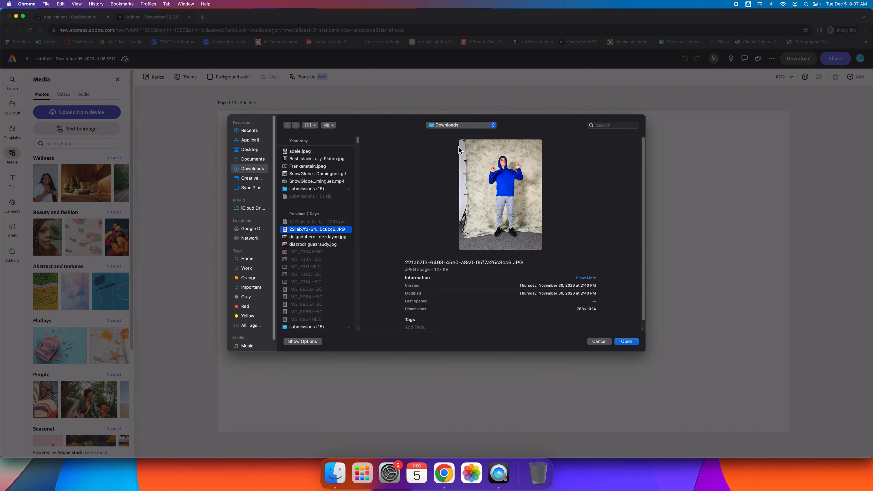
left_click(635, 343)
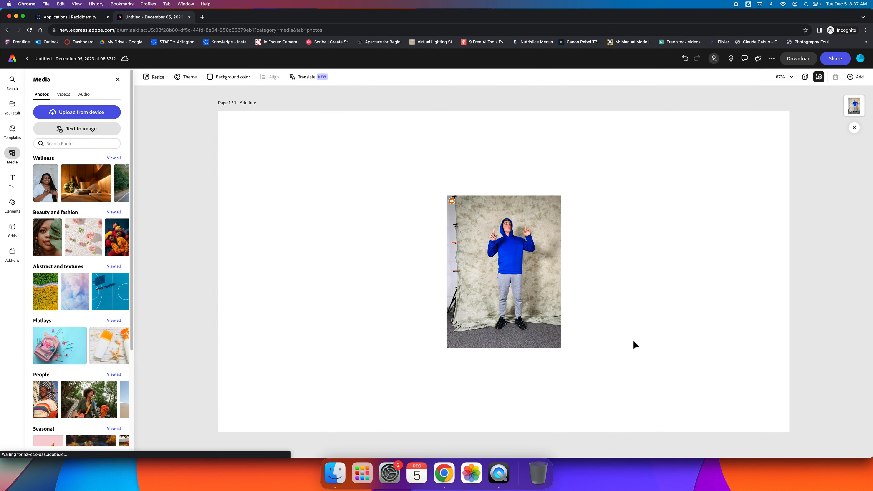
Enlarge the photo and remove its background.
left_click(550, 202)
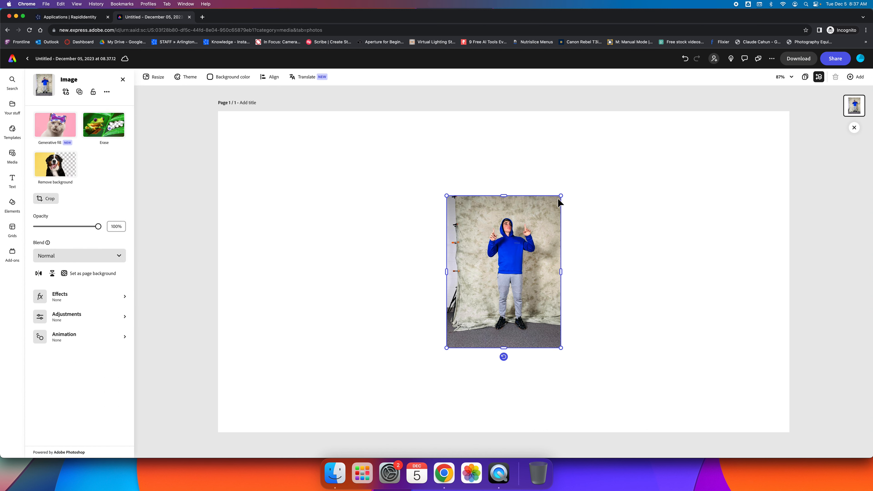
left_click_drag(562, 199, 614, 158)
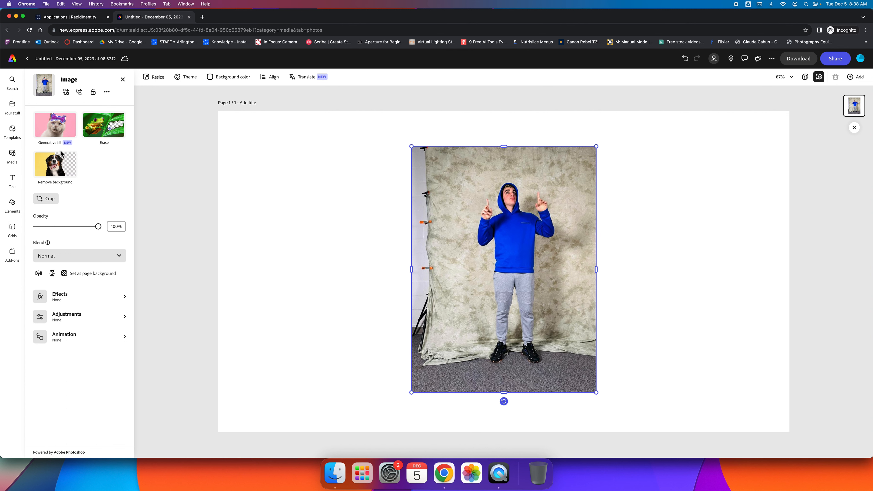
left_click(63, 172)
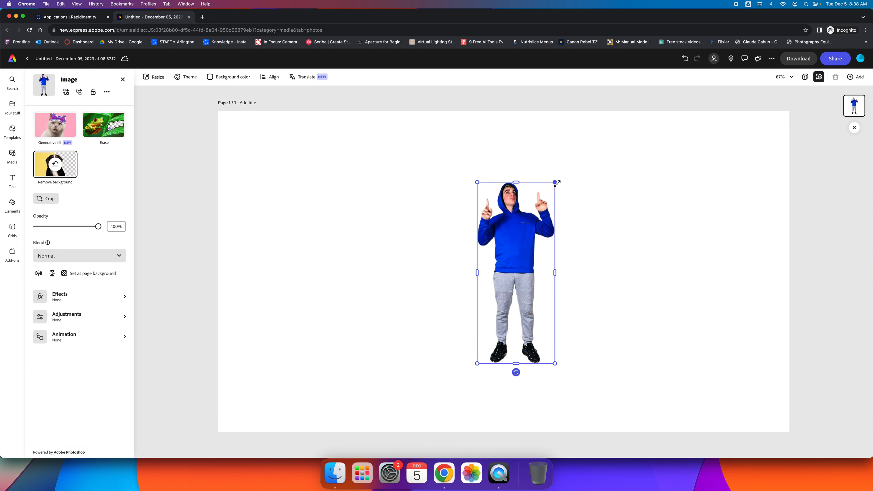
Enlarge the person cutout and move it toward the canvas's right side.
left_click_drag(556, 183, 606, 154)
left_click(543, 181)
left_click_drag(543, 181, 671, 203)
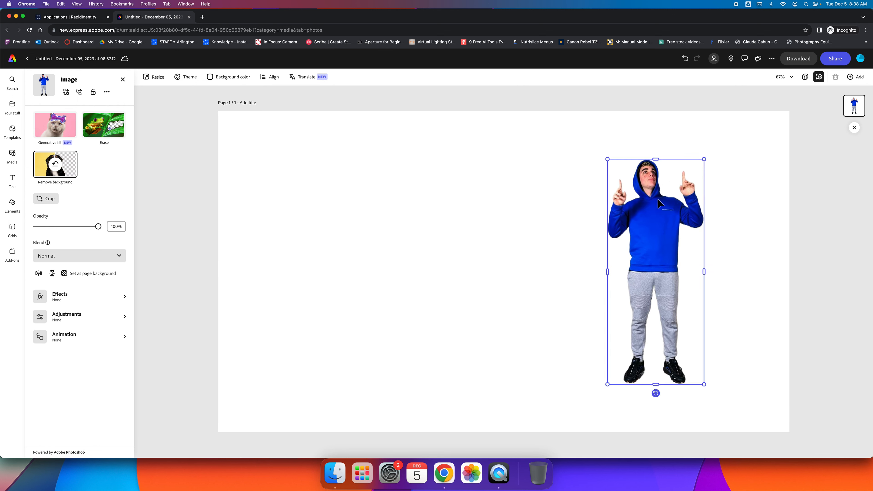
Duplicate the cutout, place the copy to its left, and start cropping the copy.
right_click(650, 225)
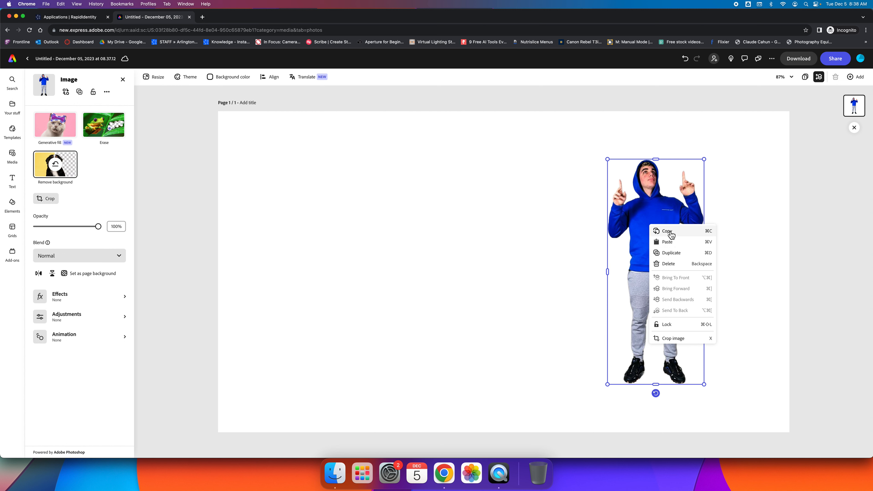
left_click(672, 258)
left_click_drag(670, 255, 550, 236)
right_click(550, 223)
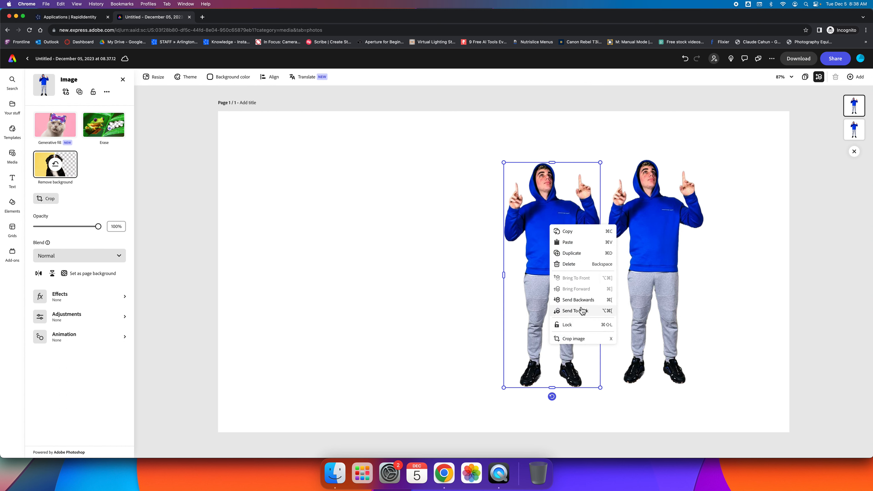
left_click(584, 339)
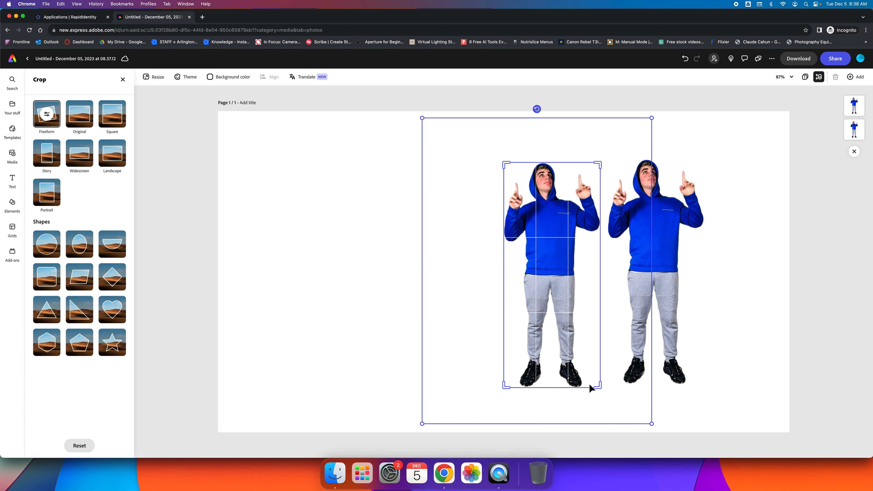
Crop the left copy to the upper torso, nudge it up-left, and send it to back.
left_click_drag(599, 388, 586, 270)
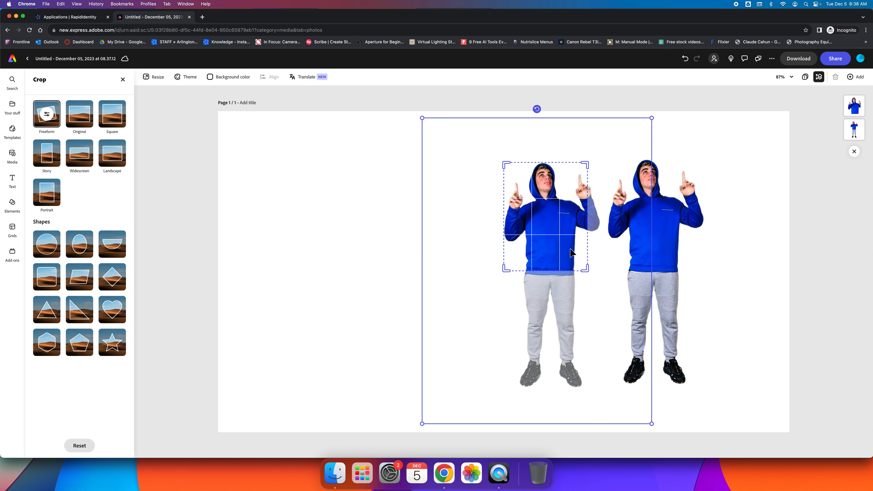
left_click(158, 79)
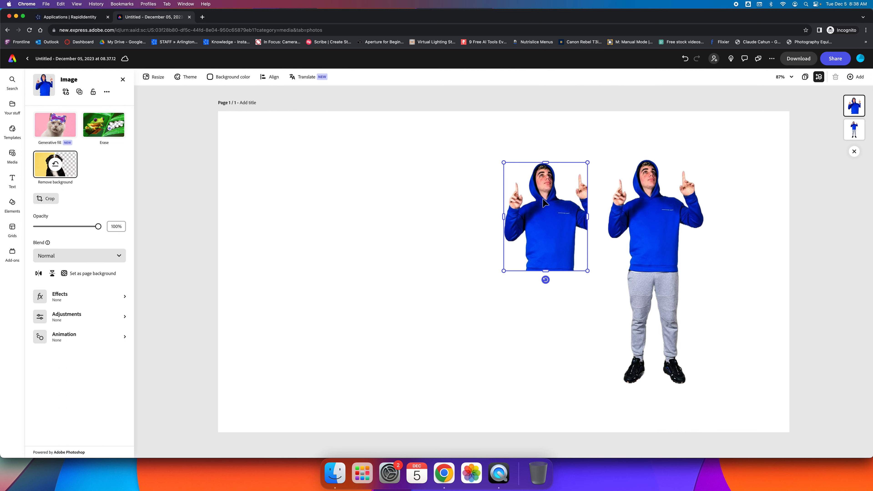
left_click_drag(541, 233, 516, 226)
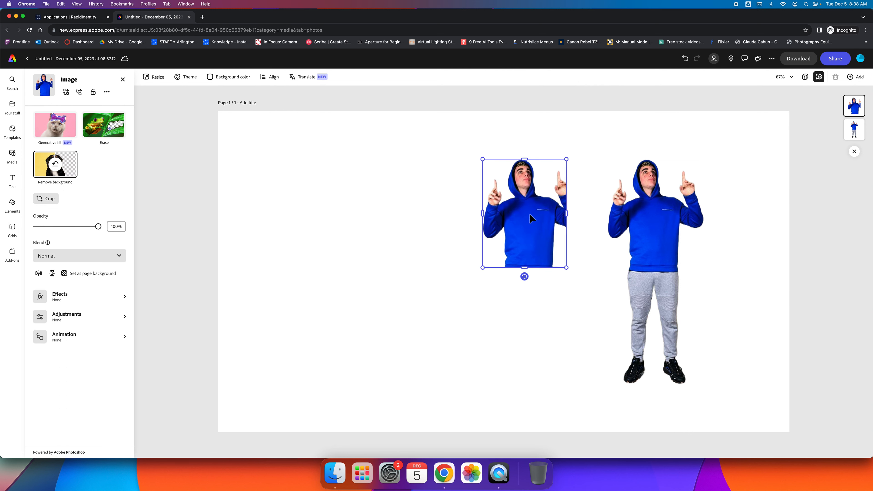
right_click(537, 223)
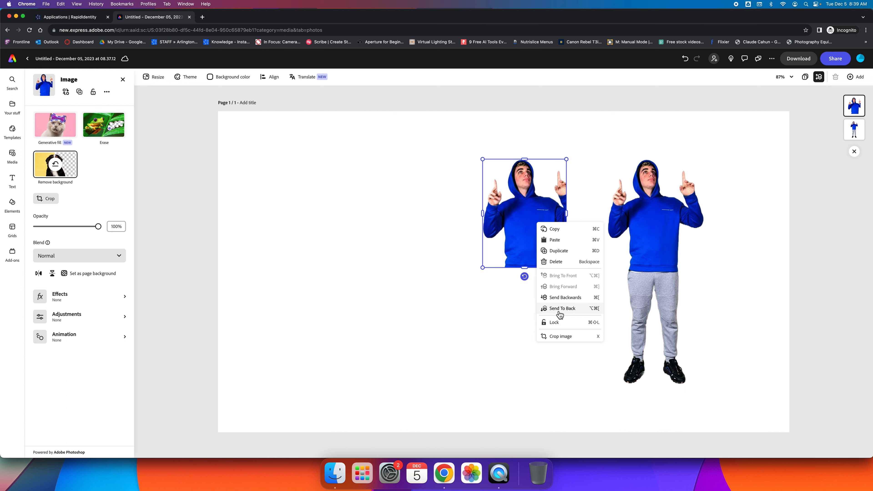
left_click(558, 309)
Move the cropped copy behind the figure, tilt it to -25°, then delete it.
left_click_drag(534, 242, 634, 240)
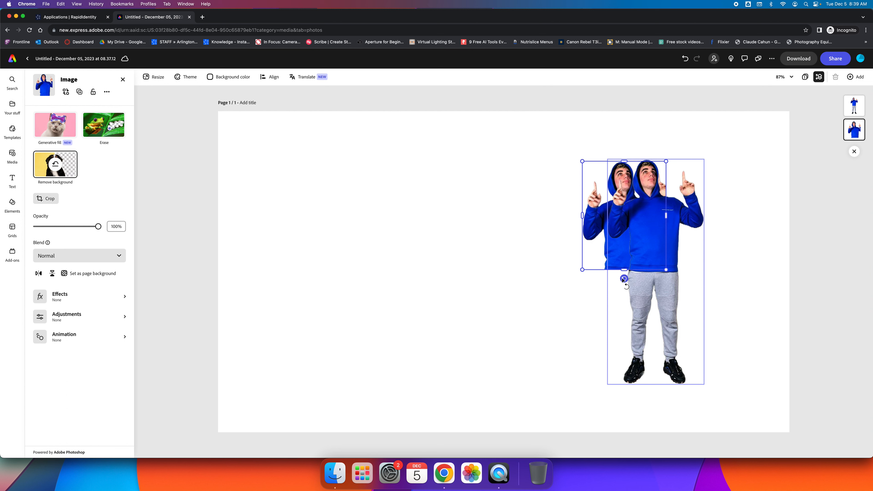
left_click_drag(624, 278, 647, 265)
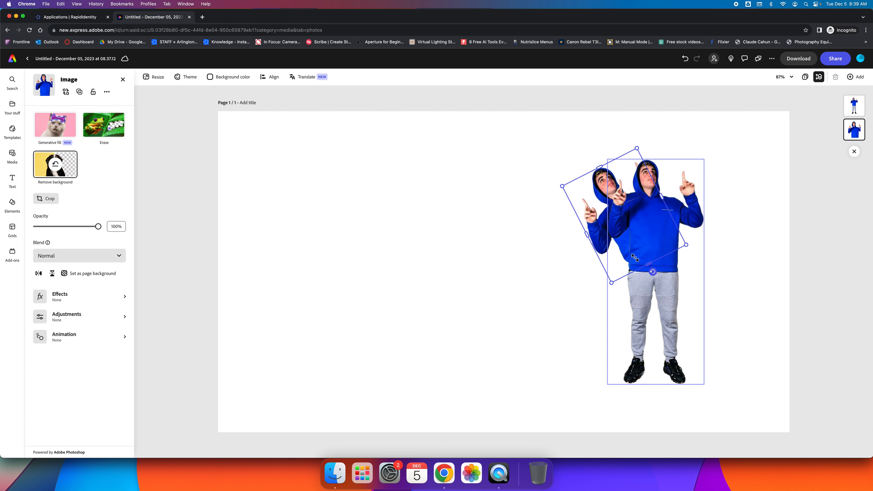
left_click_drag(597, 228, 553, 181)
key("Delete")
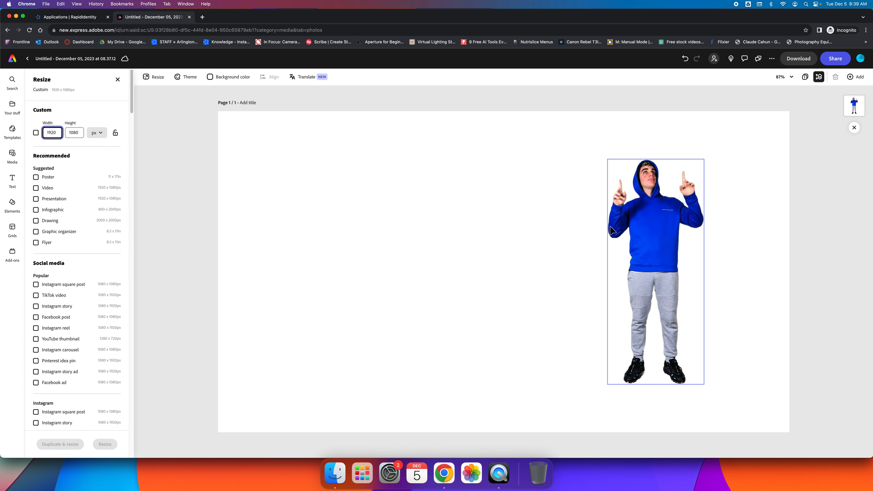
Deselect the cutout and show the Text to image size choices in Media.
left_click(636, 225)
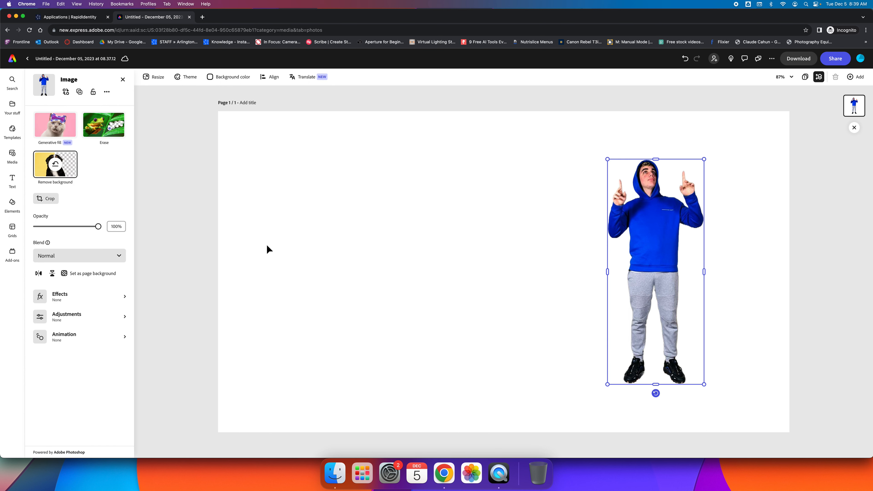
left_click(522, 220)
left_click(12, 153)
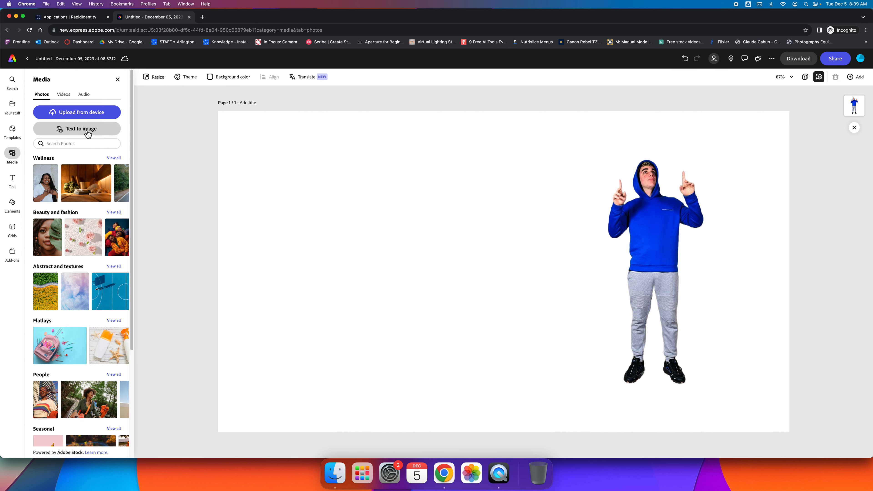
left_click(76, 132)
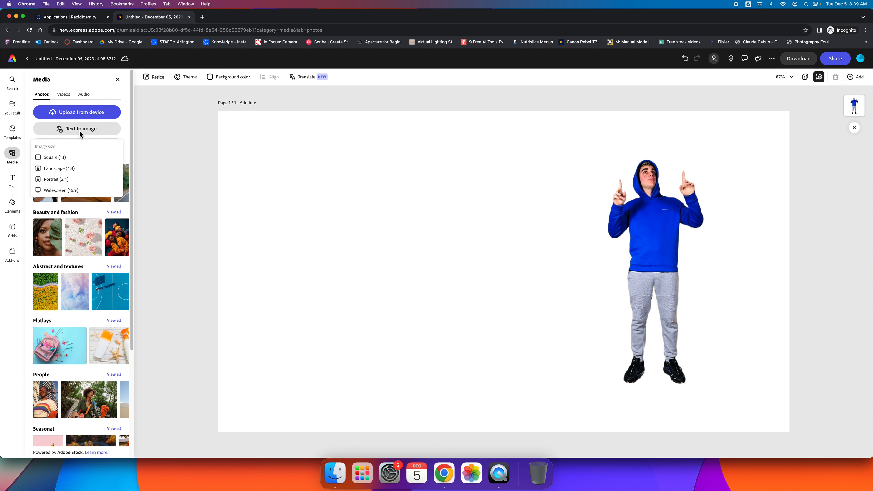
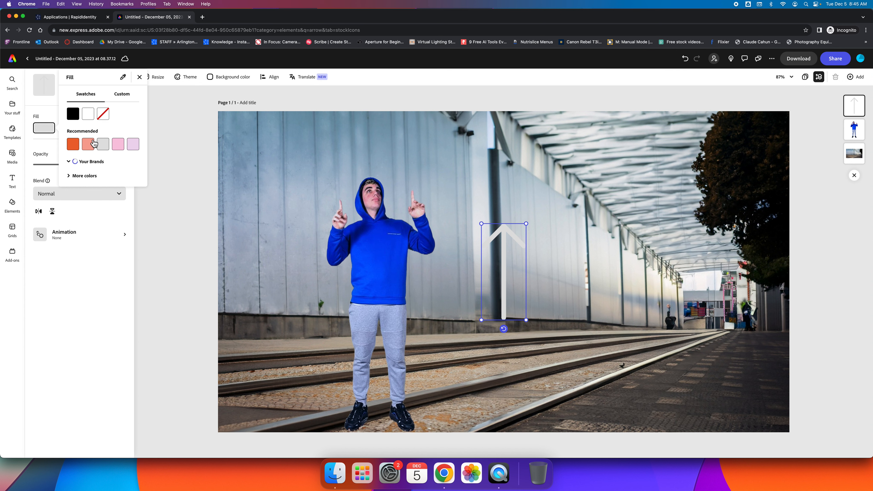
Fill the upward arrow with the custom bright red #F00E0E instead of light grey.
left_click(70, 162)
left_click(72, 162)
left_click(72, 201)
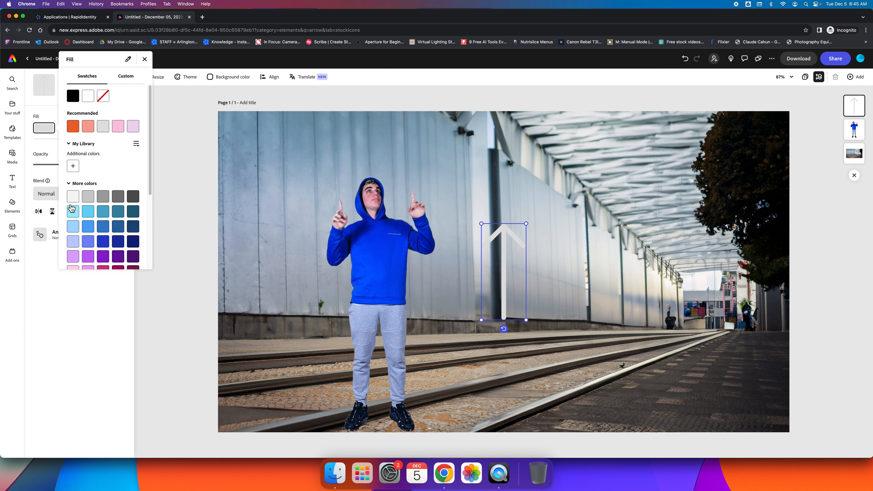
scroll(121, 223, "down", 2)
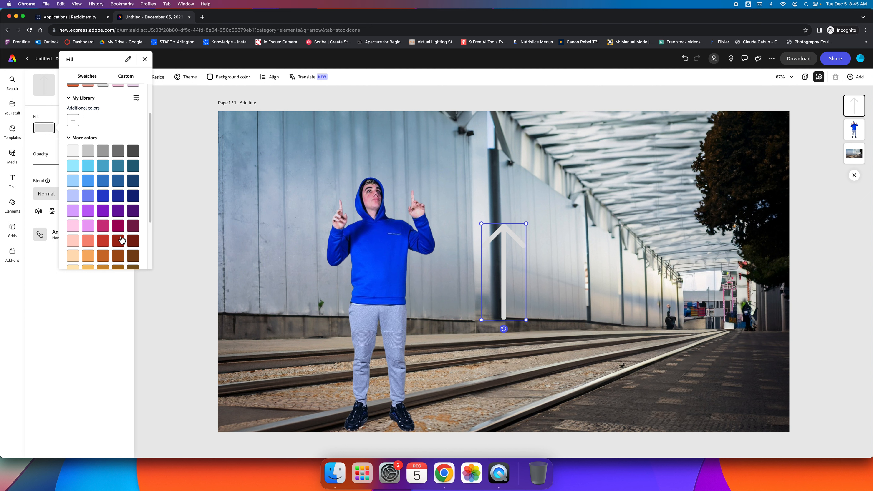
scroll(123, 230, "down", 3)
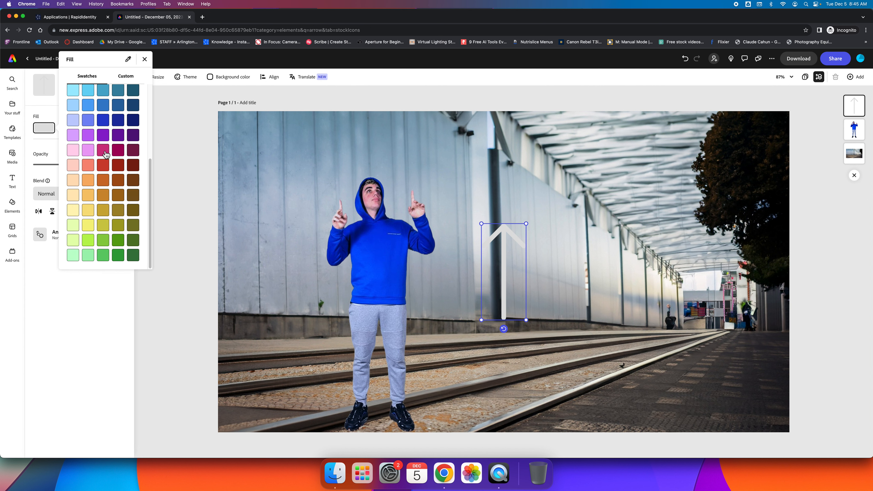
scroll(106, 169, "up", 5)
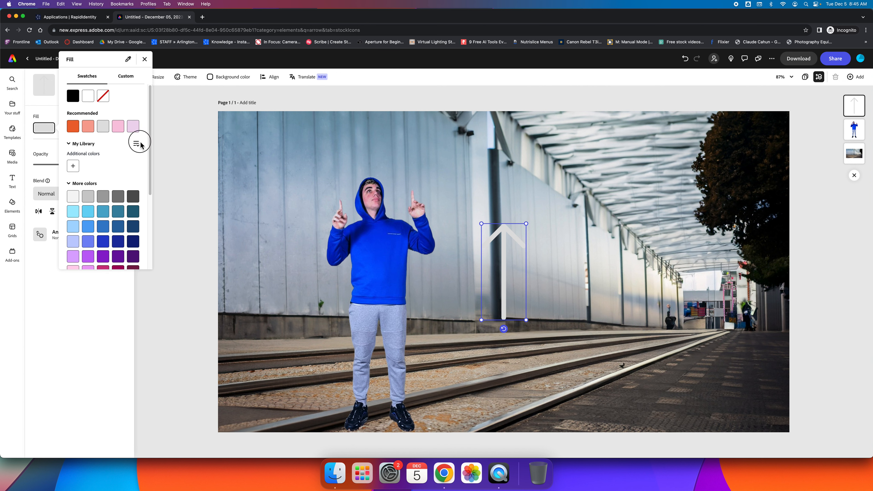
left_click(128, 78)
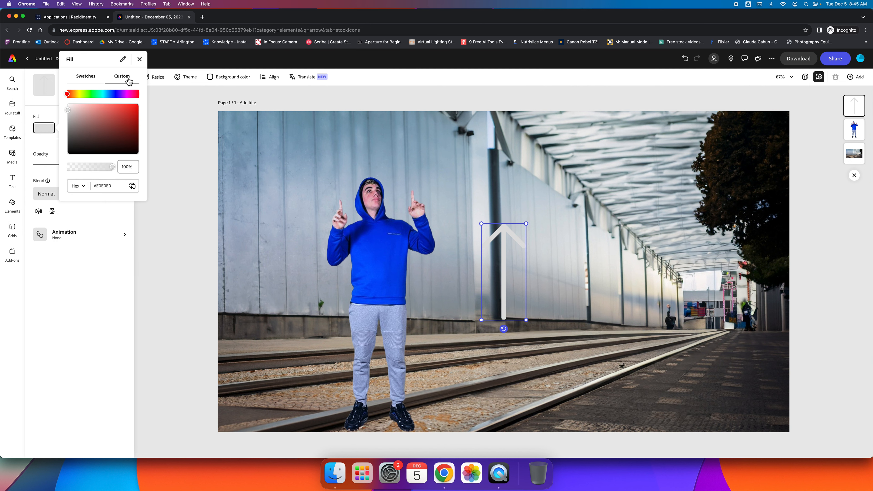
left_click_drag(117, 110, 136, 109)
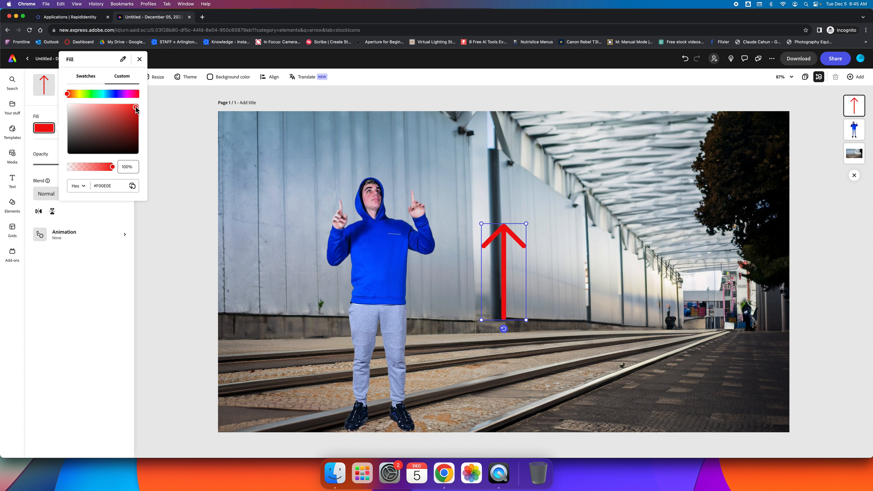
left_click(88, 78)
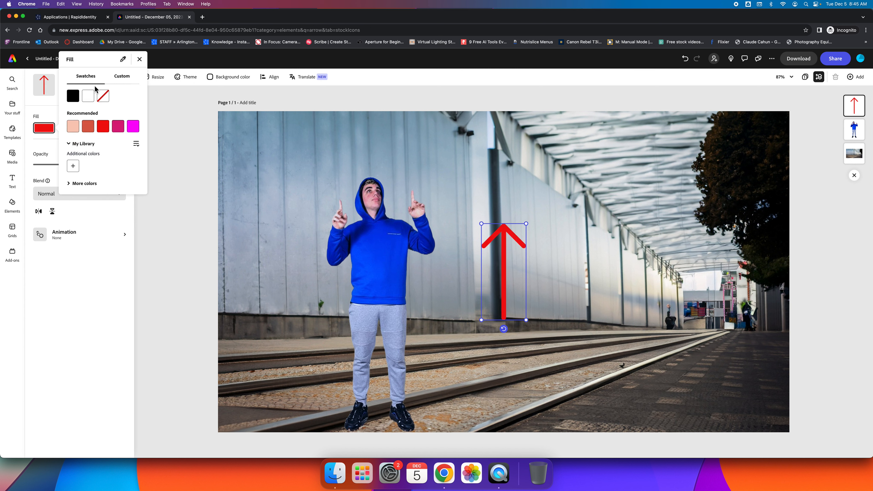
left_click(508, 234)
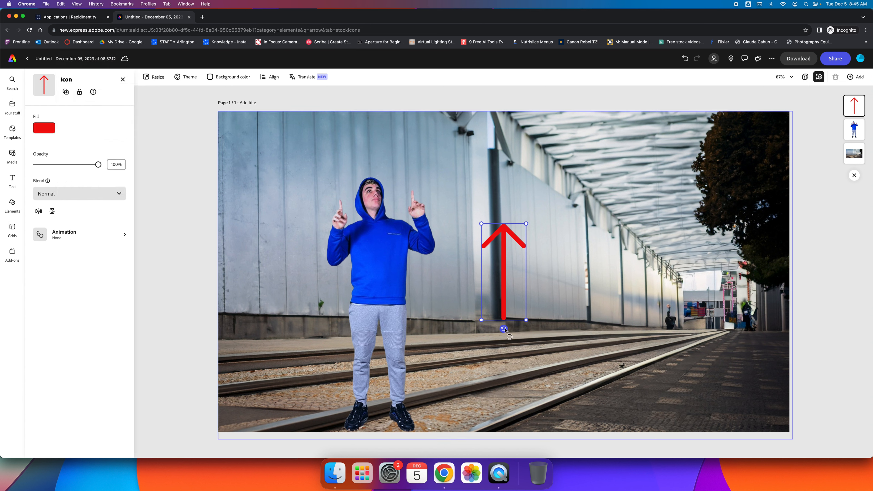
Rotate the red arrow to point down-right, resize it, and move it up under the roof.
left_click_drag(503, 330, 461, 250)
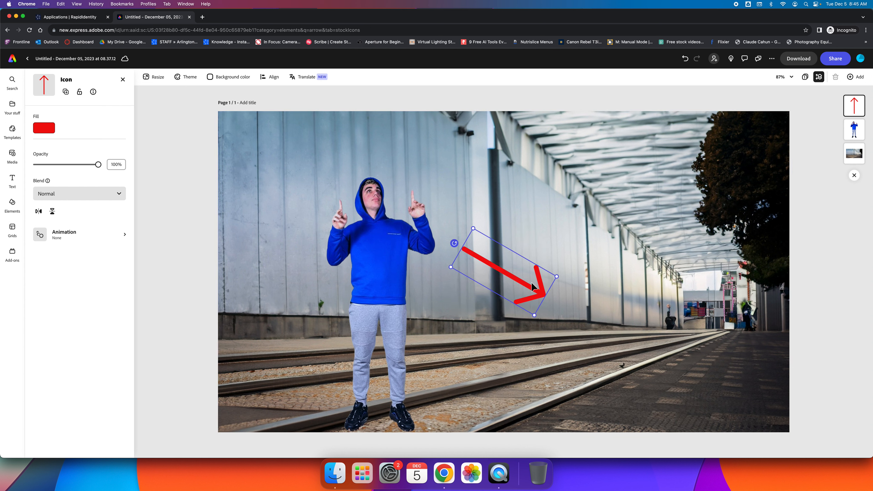
left_click_drag(534, 315, 516, 273)
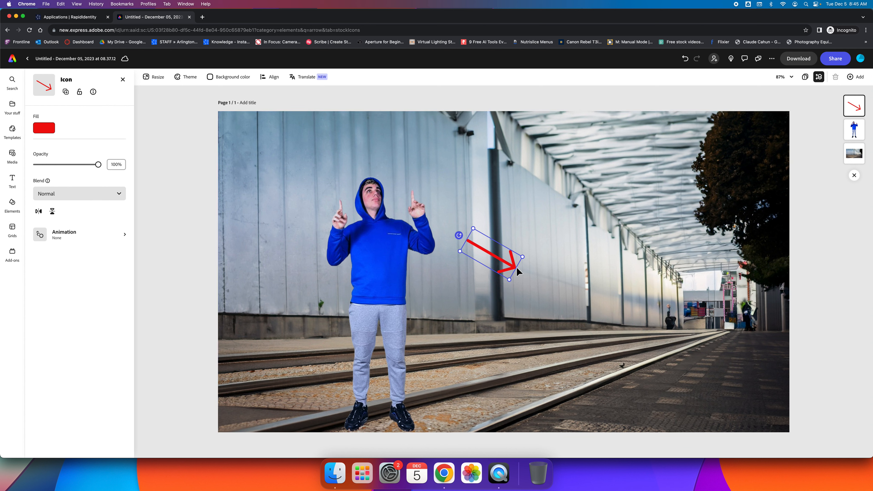
left_click_drag(523, 259, 552, 283)
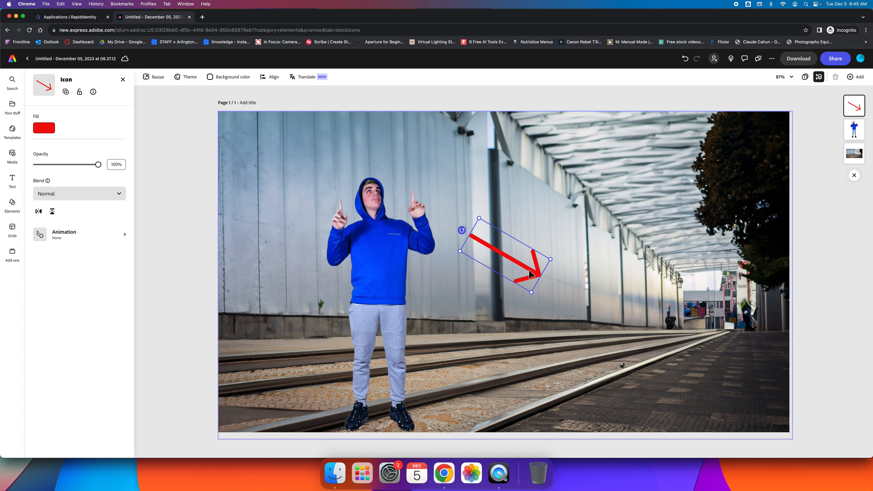
left_click_drag(513, 262, 588, 196)
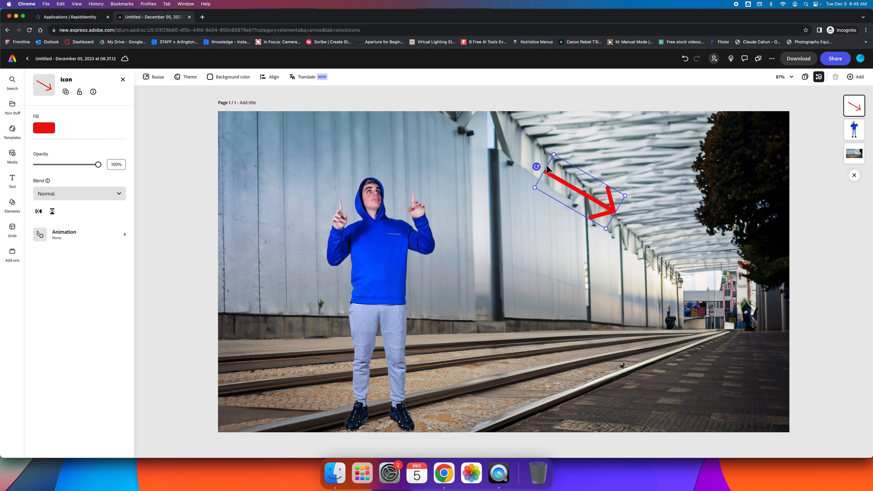
left_click_drag(536, 166, 606, 208)
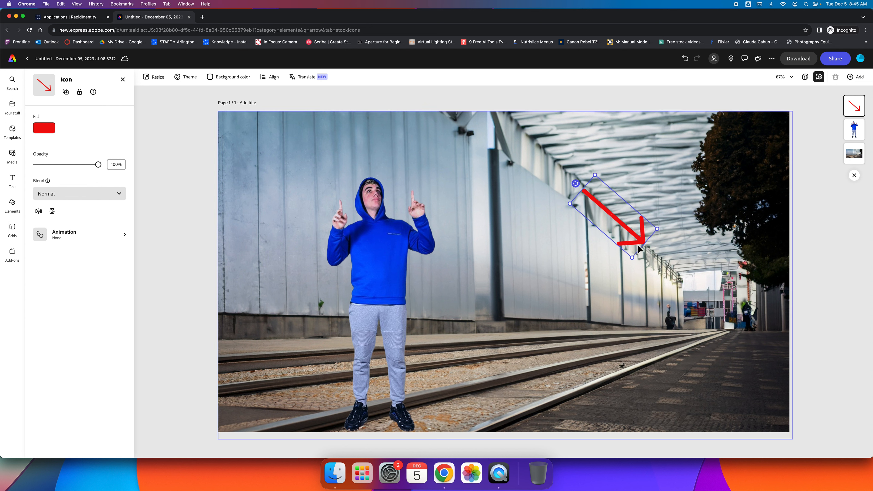
Duplicate the red arrow and set a smaller copy on the tracks, pointing straight right.
right_click(631, 236)
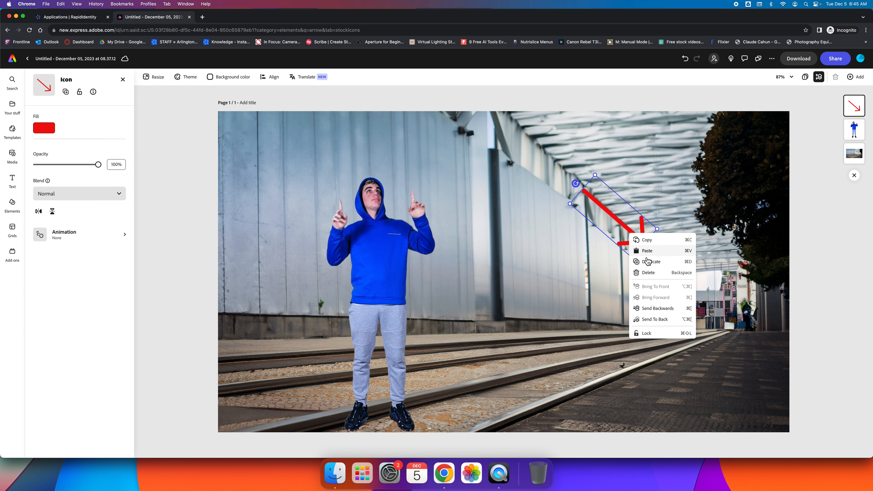
left_click(652, 268)
left_click_drag(647, 261, 603, 351)
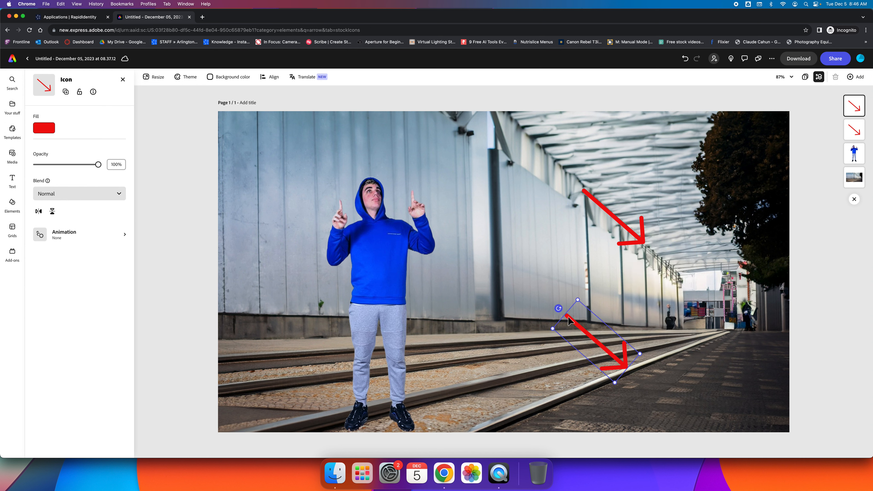
left_click_drag(558, 308, 605, 324)
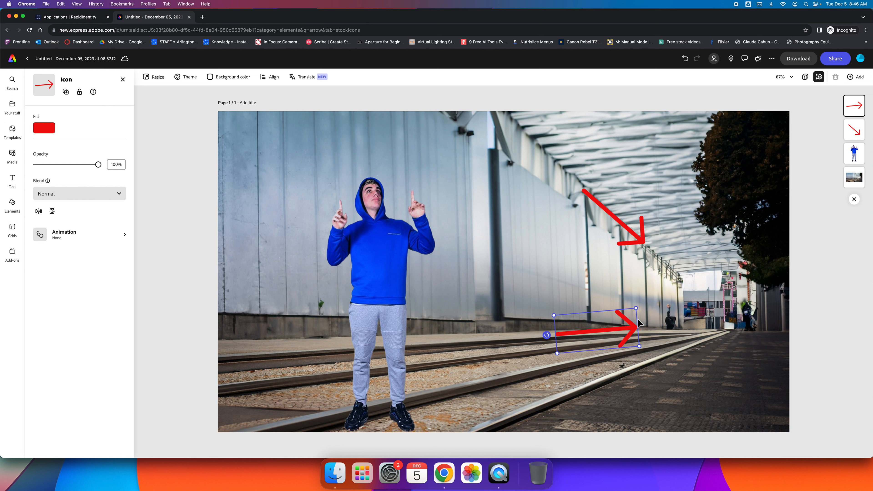
left_click_drag(547, 335, 546, 331)
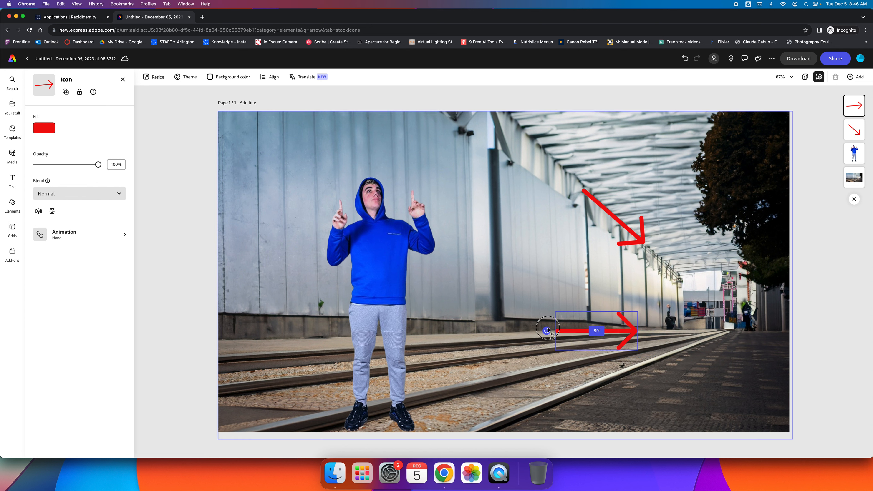
left_click_drag(638, 312, 624, 336)
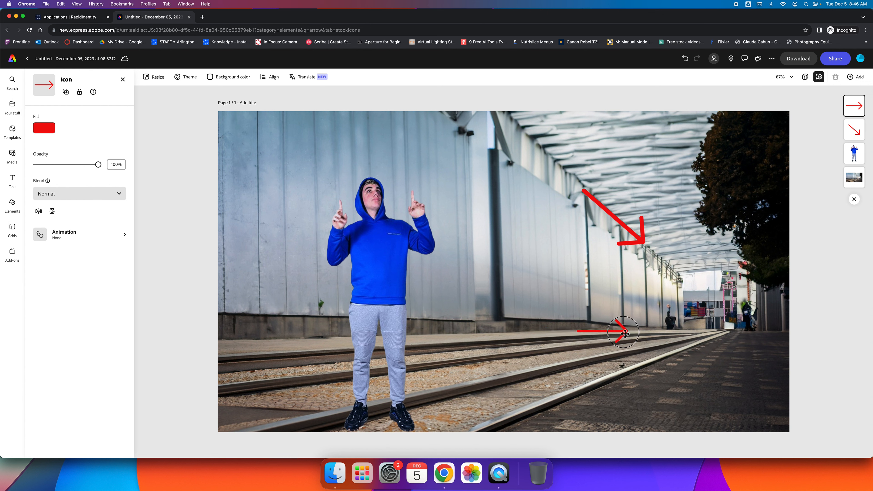
Duplicate that arrow again and angle the second copy up-right along the rails.
right_click(610, 331)
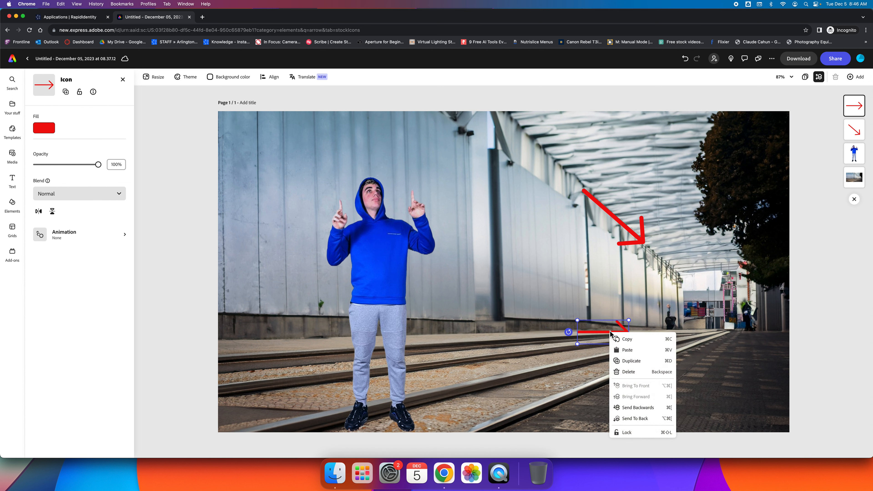
left_click(631, 361)
left_click_drag(615, 340, 617, 377)
left_click_drag(626, 332, 645, 332)
left_click_drag(643, 241, 645, 246)
left_click(695, 389)
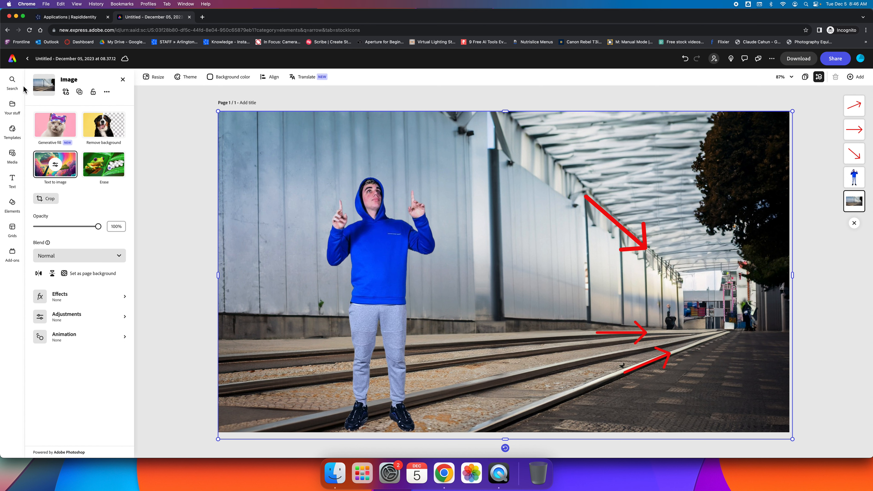
left_click(14, 86)
left_click(66, 97)
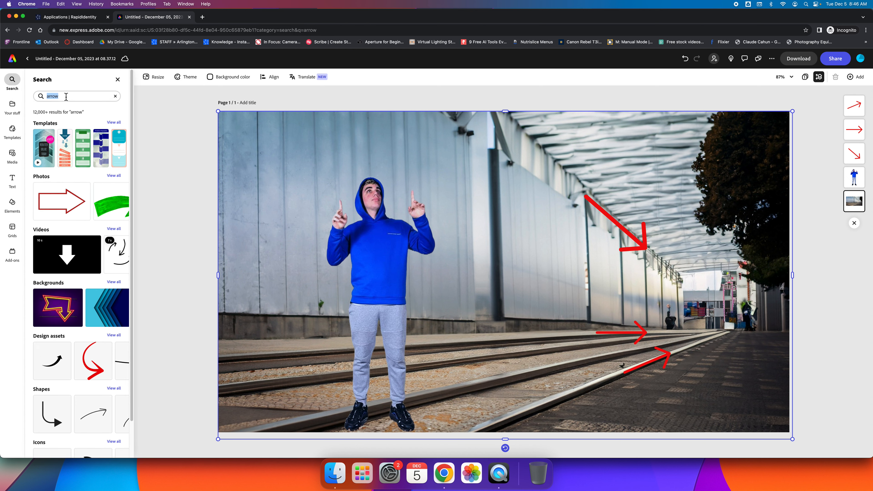
type("line")
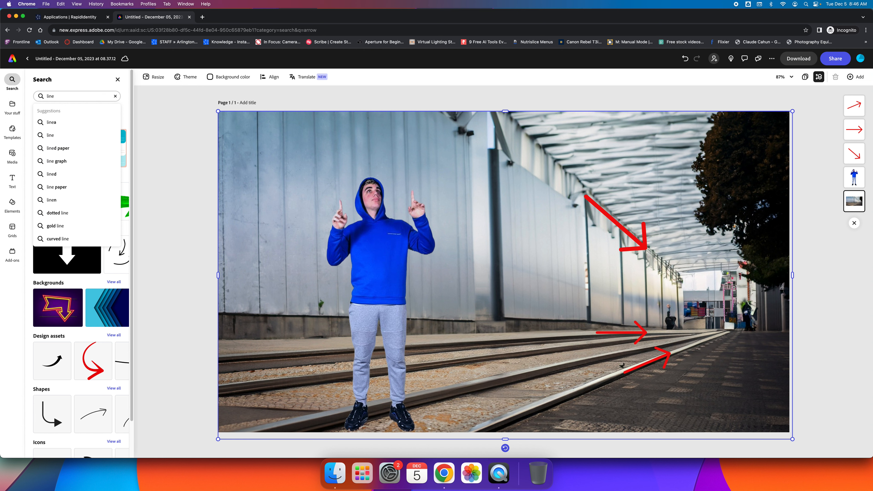
left_click(58, 136)
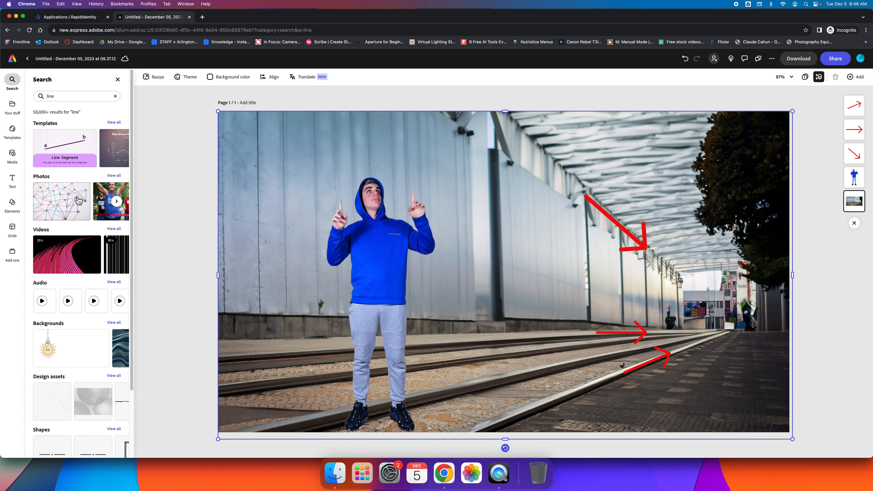
scroll(86, 207, "down", 3)
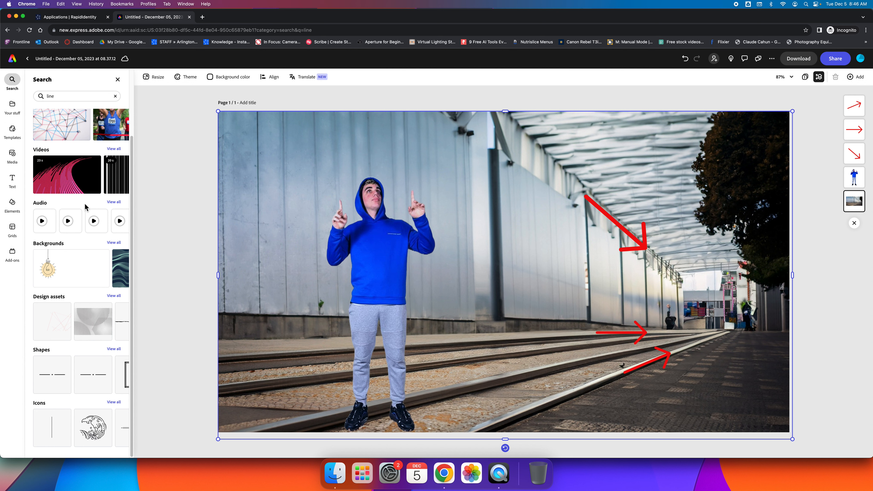
left_click(66, 422)
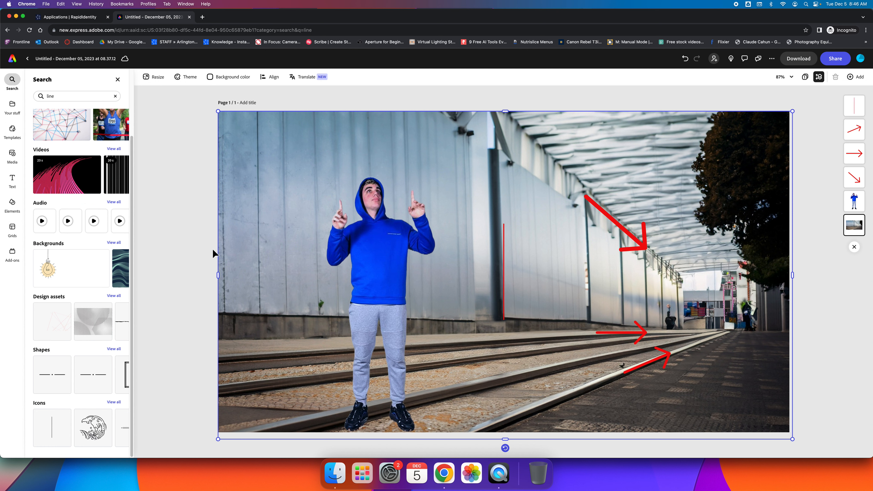
left_click(504, 245)
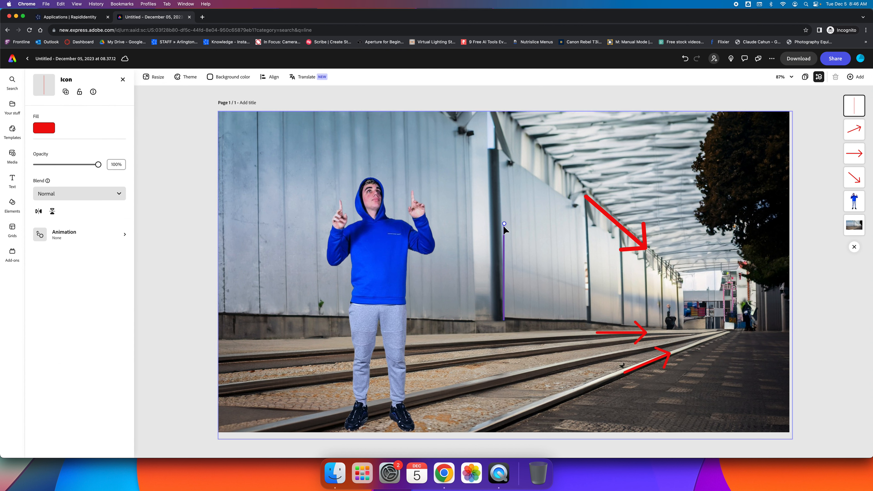
left_click_drag(504, 224, 479, 220)
left_click_drag(505, 273, 504, 235)
key("super+z")
left_click_drag(503, 286, 534, 213)
mouse_move(536, 151)
left_mouse_down()
mouse_move(549, 149)
mouse_move(530, 148)
left_mouse_up()
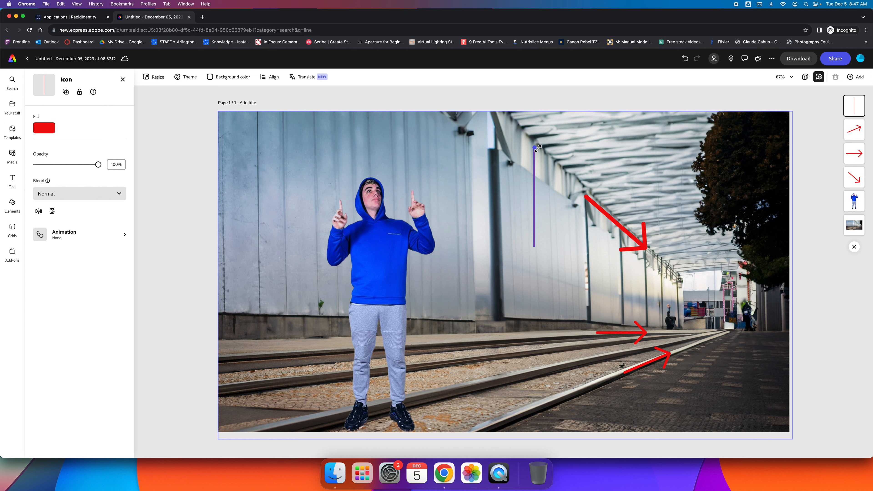
left_click_drag(535, 246, 506, 300)
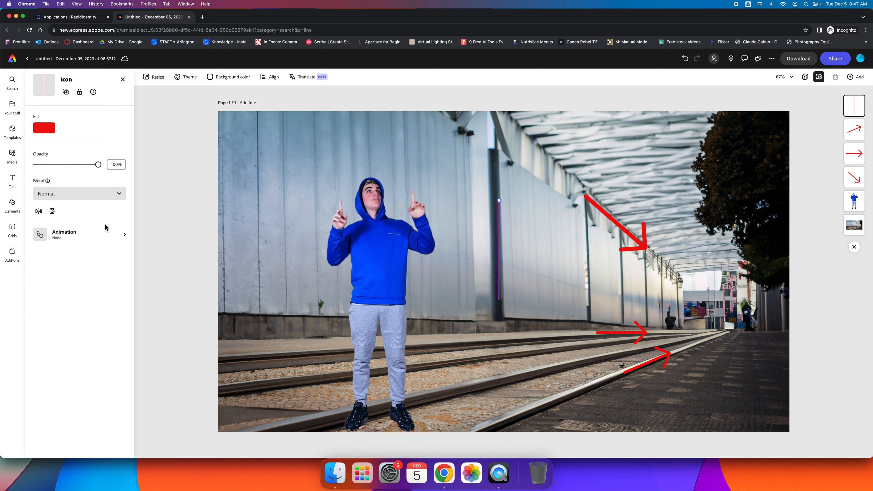
key("Delete")
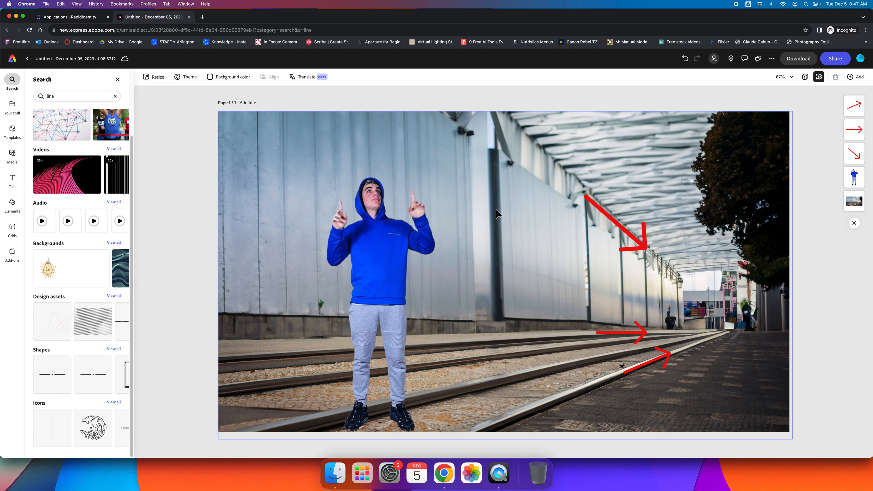
left_click(114, 403)
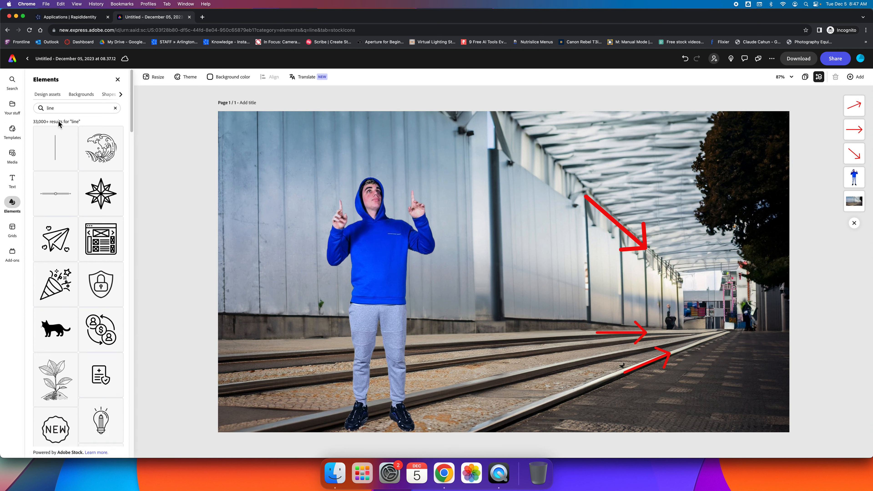
scroll(76, 153, "down", 5)
scroll(76, 154, "down", 15)
scroll(78, 157, "up", 20)
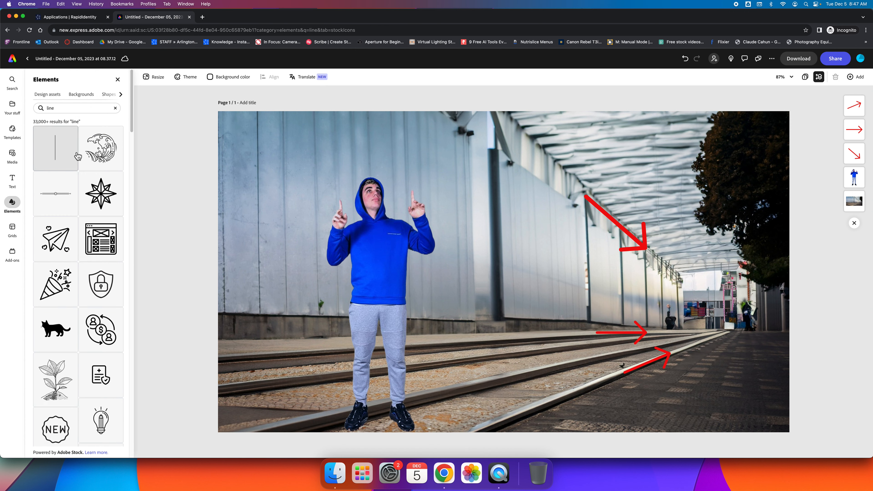
left_click(18, 86)
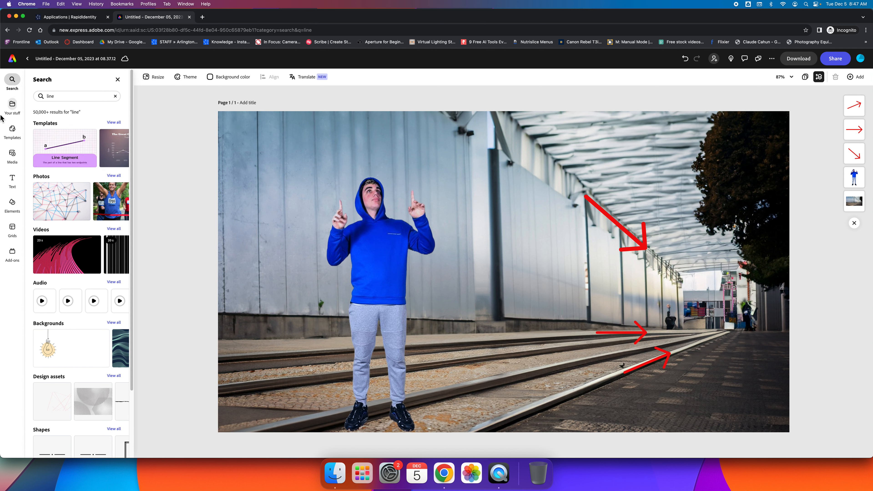
Add a text box reading 'Leading' and 'Lines' on two lines over the photo.
left_click(16, 181)
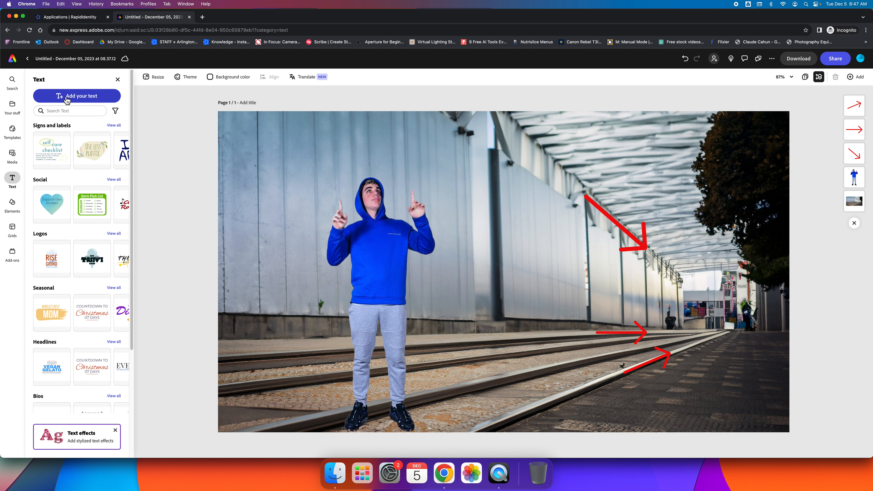
left_click(82, 98)
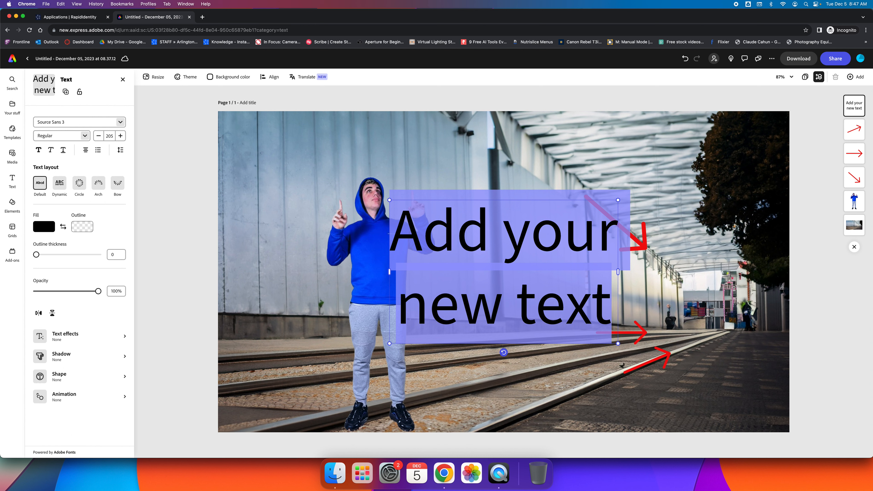
type("Leading")
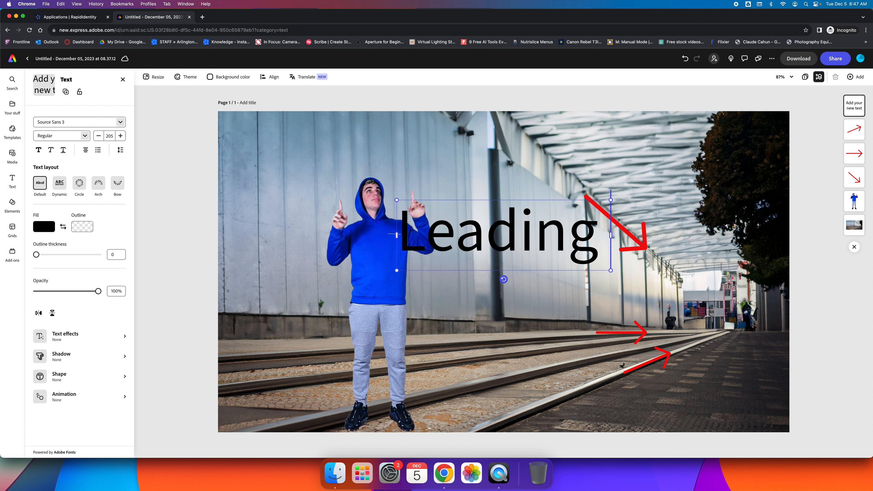
left_click_drag(397, 235, 402, 234)
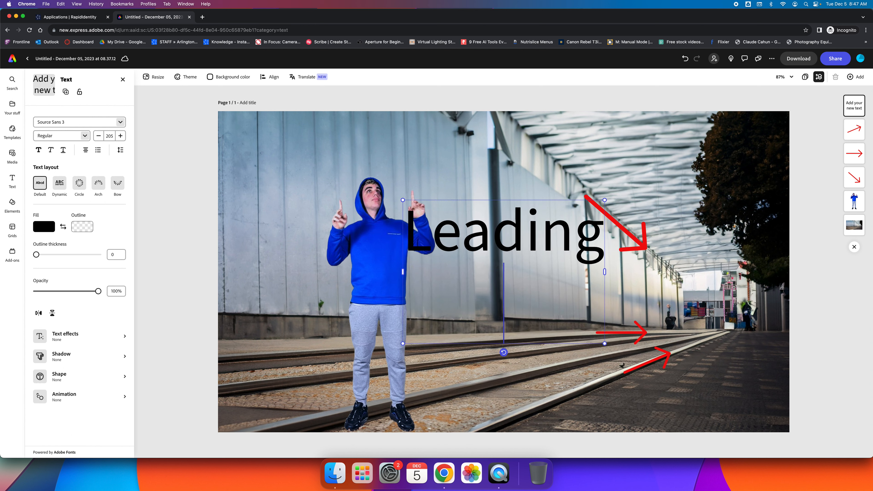
type("Lines")
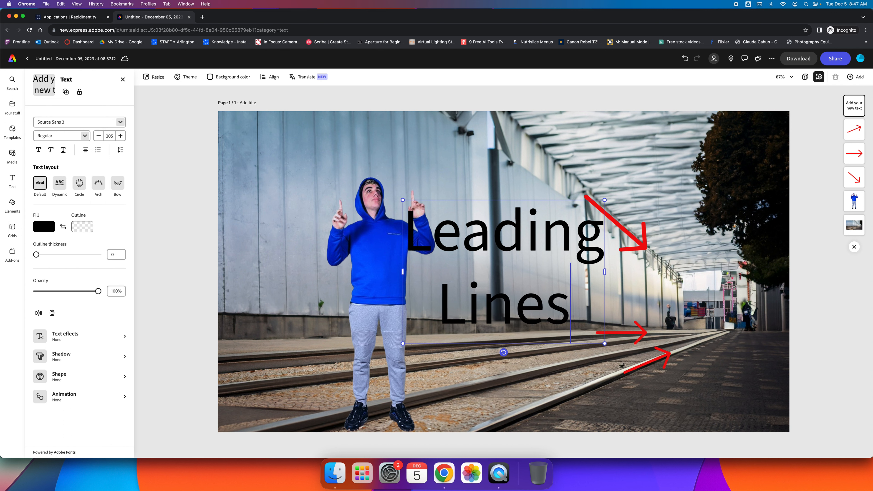
Select the Leading Lines text and try a red hue in its Fill colour picker.
left_click_drag(409, 237, 569, 305)
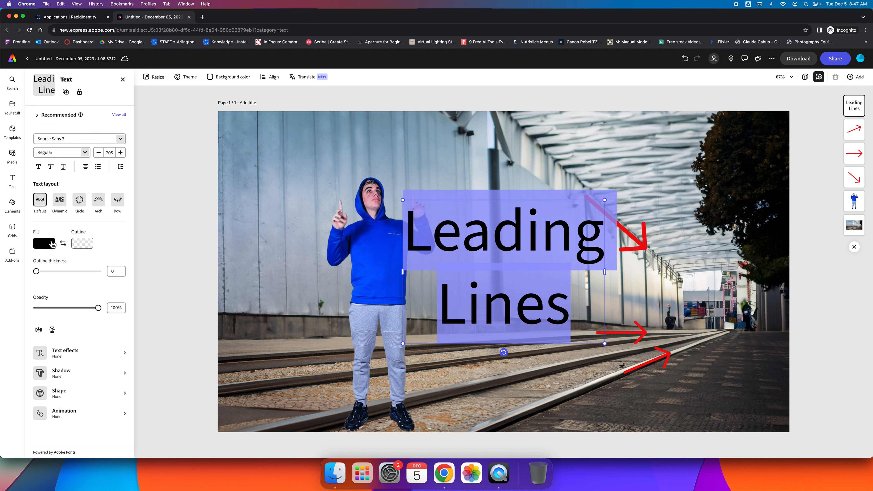
left_click(52, 244)
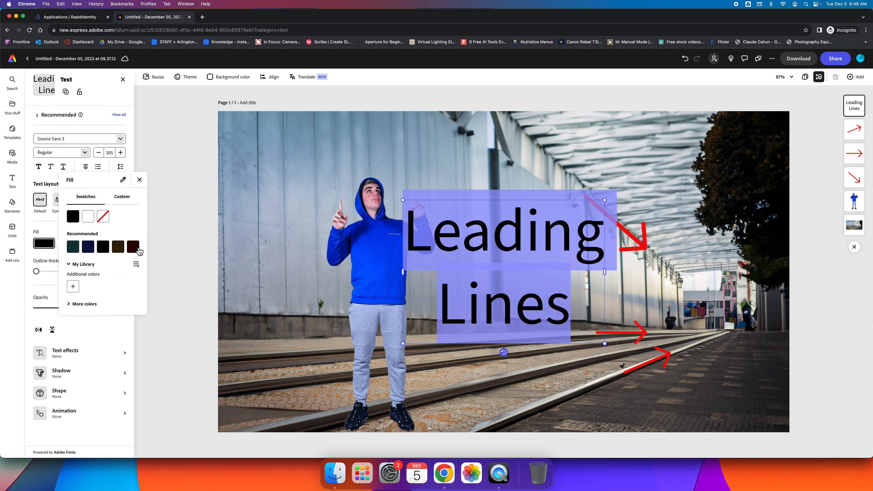
left_click(121, 197)
left_click_drag(137, 215, 67, 214)
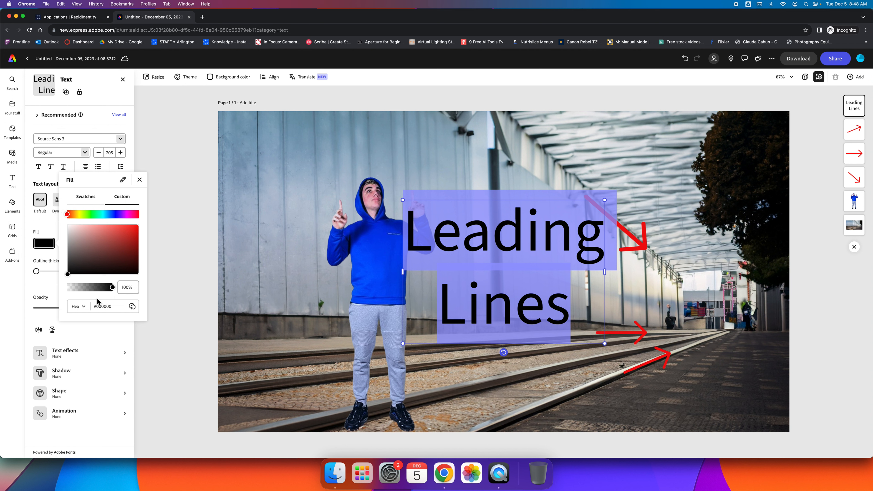
left_click(83, 198)
left_click(421, 225)
left_click(412, 228)
left_click_drag(412, 229, 570, 313)
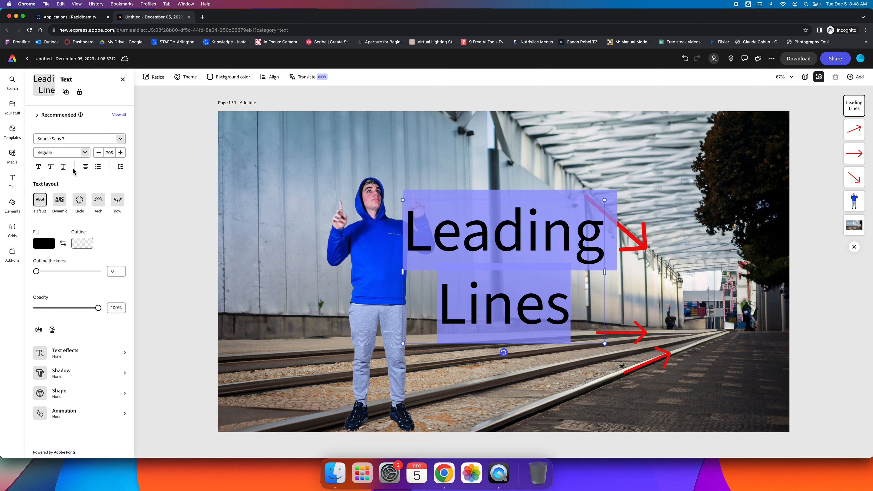
Reduce the Leading Lines font size to 78.
left_click(99, 153)
left_click(99, 152)
left_click(99, 152)
left_click(99, 153)
left_click(99, 153)
left_click(98, 152)
left_click(98, 152)
left_click(99, 153)
left_click(99, 152)
left_click(99, 152)
left_click(99, 152)
left_click(98, 152)
left_click(99, 152)
left_click(99, 152)
Fill the Leading Lines text with the custom bright red #EB0000.
left_click(48, 244)
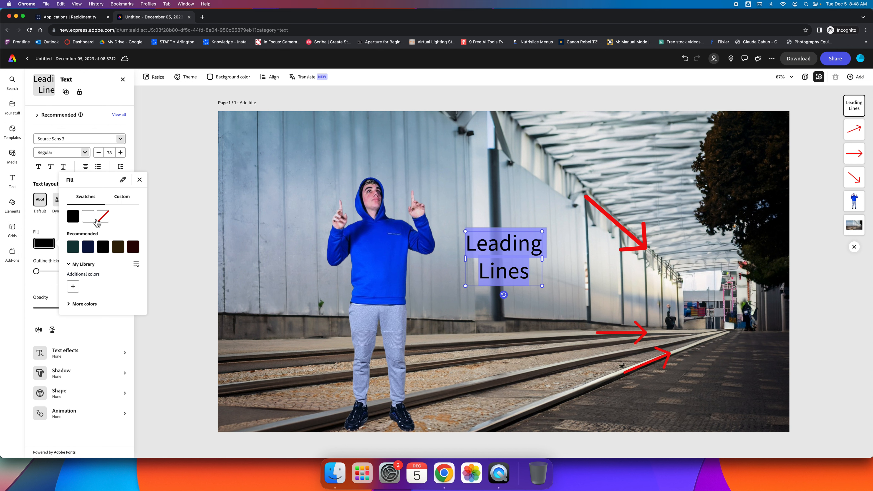
left_click(88, 218)
left_click(76, 221)
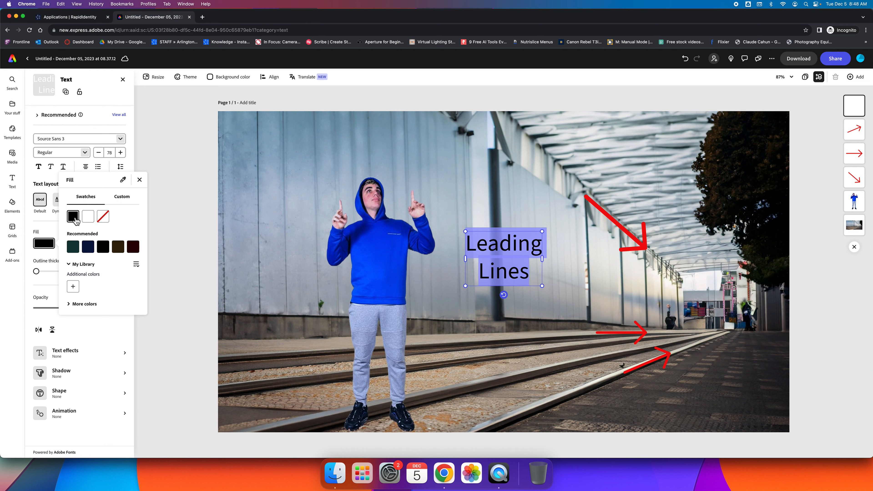
left_click(129, 197)
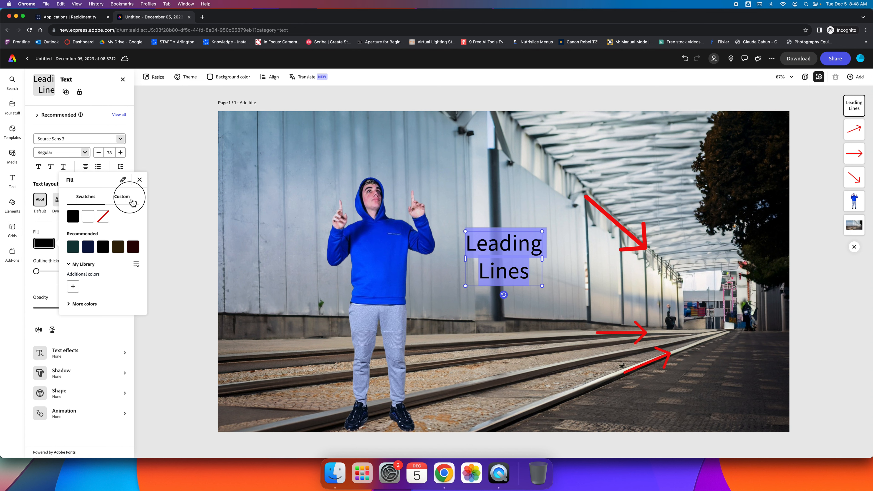
left_click(70, 214)
left_click_drag(71, 214, 68, 214)
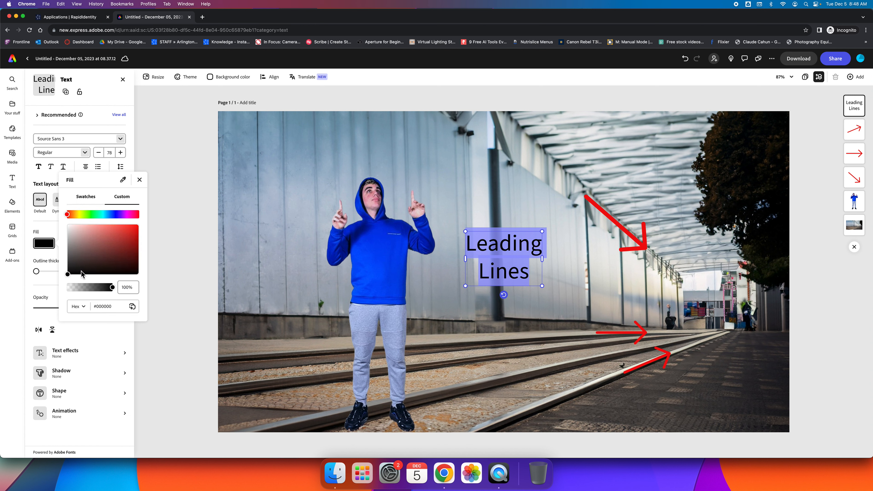
left_click_drag(67, 274, 140, 228)
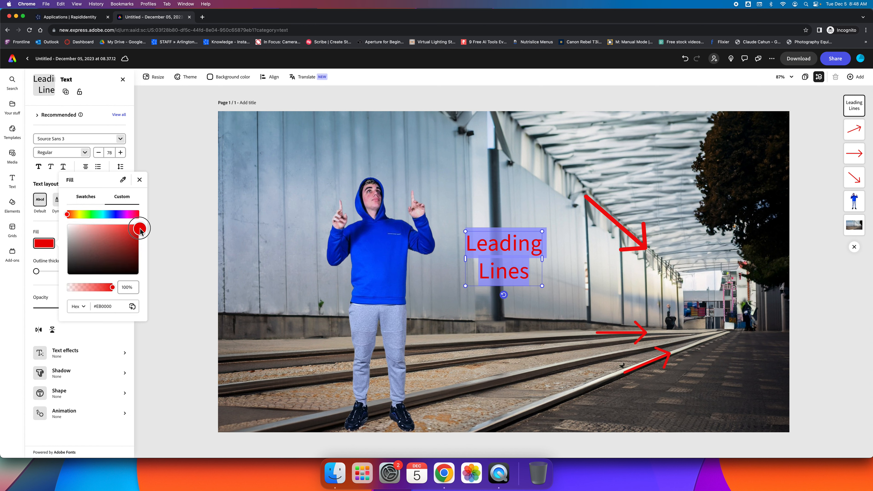
left_click(139, 180)
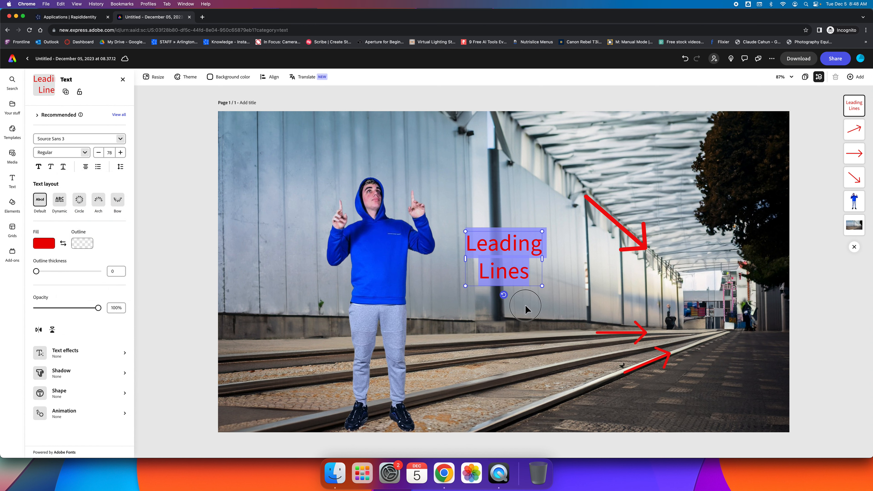
Move the Leading Lines title to the upper right above the arrow, then open Search.
left_click_drag(507, 251, 634, 173)
left_click(485, 302)
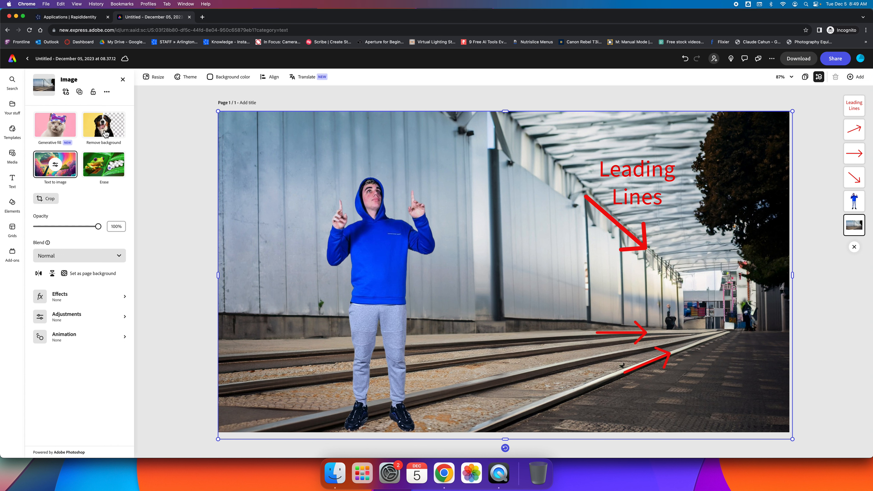
mouse_move(21, 88)
left_click(378, 275)
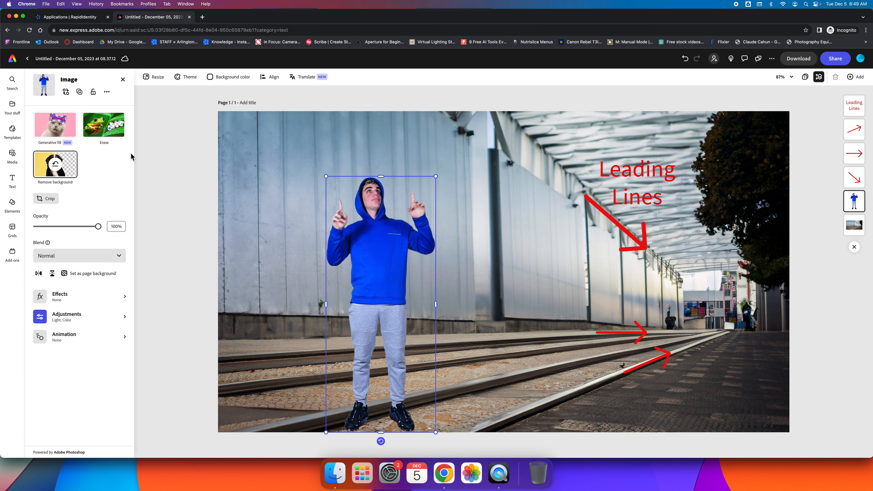
left_click(14, 82)
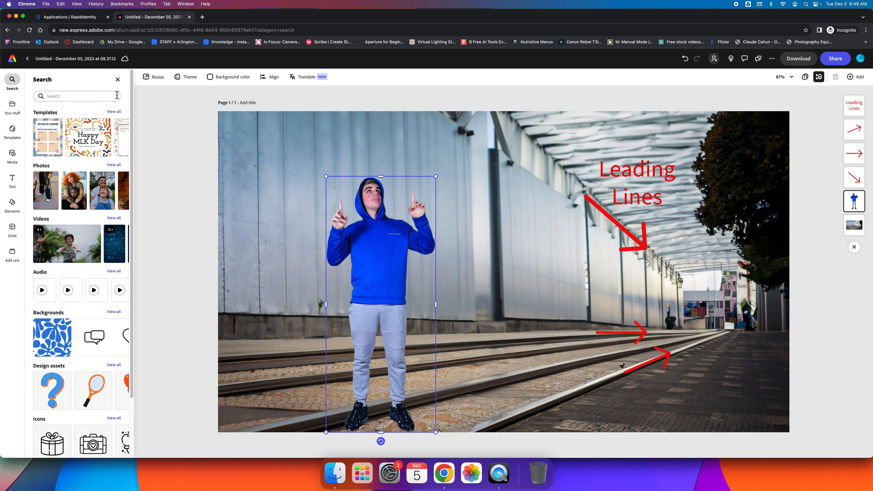
Search 'full person' and place the purple-hoodie man photo right of the blue figure.
left_click(69, 96)
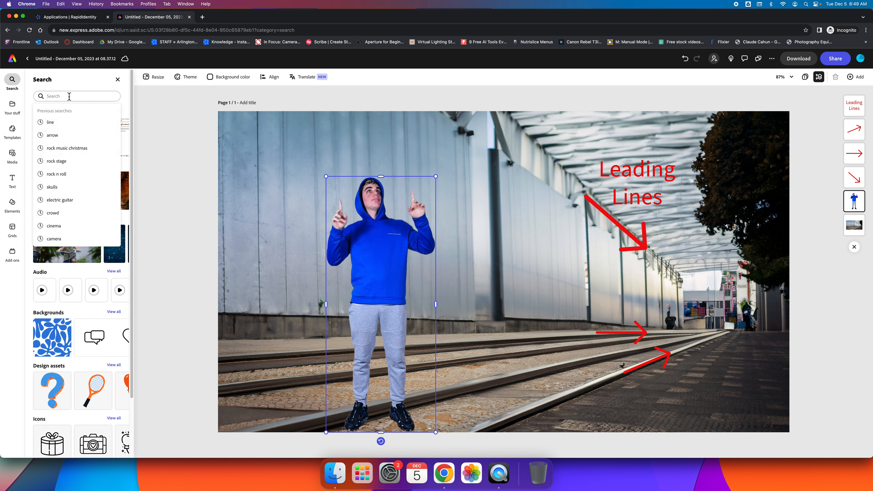
type("full person")
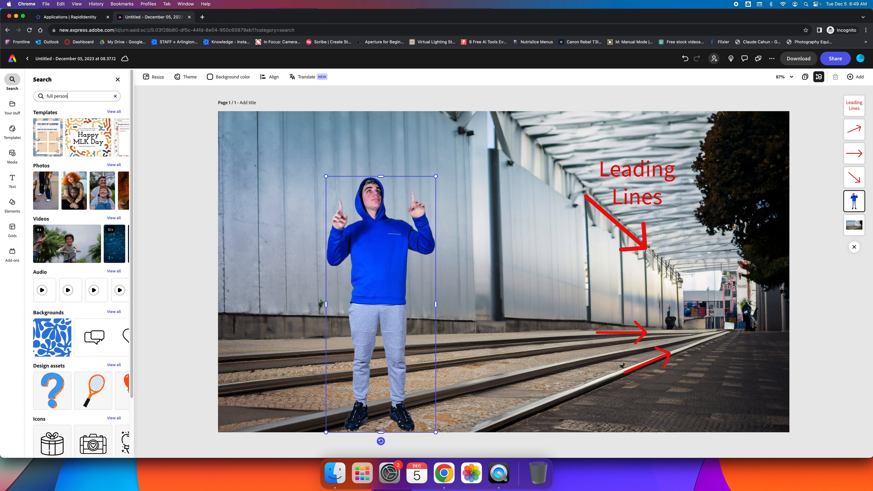
key("Return")
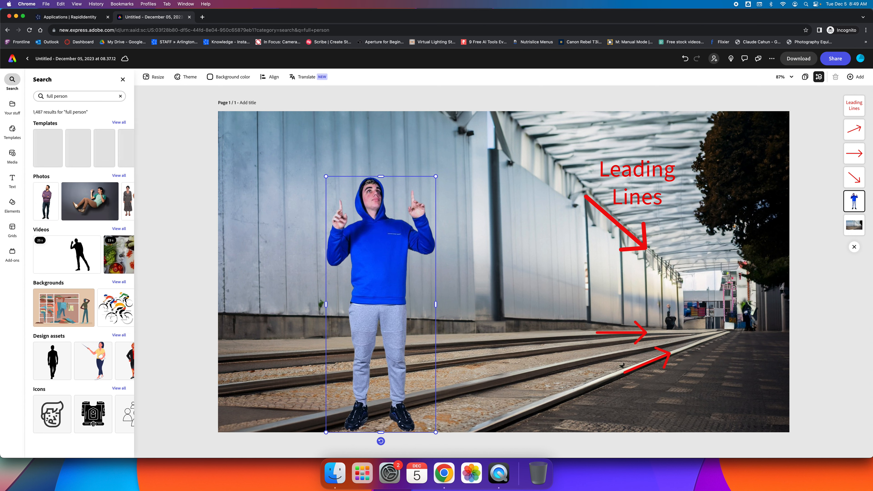
left_click(53, 202)
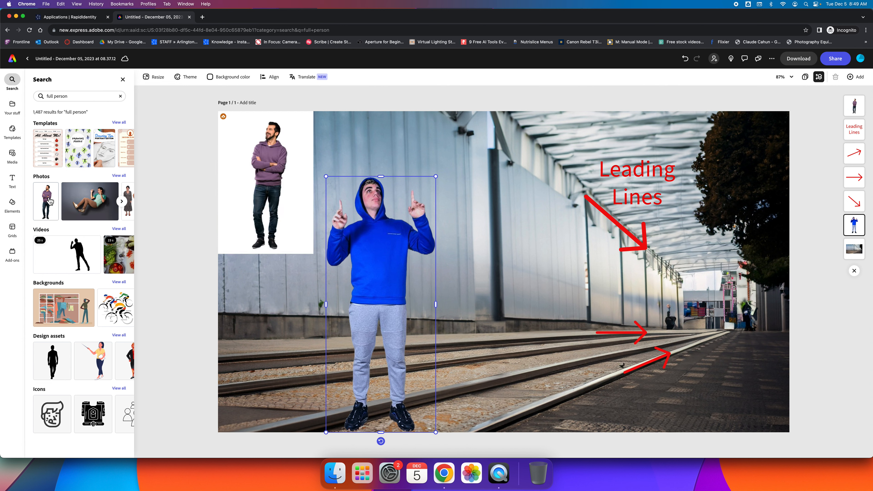
left_click_drag(327, 179, 570, 269)
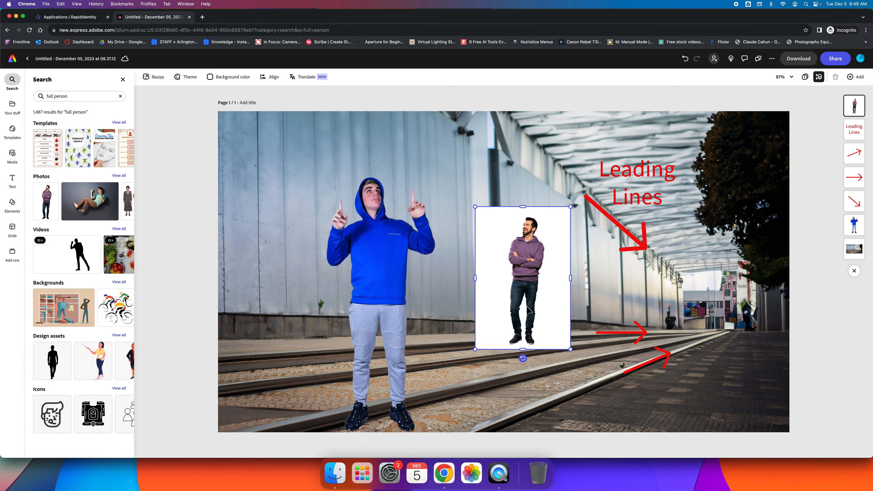
left_click(527, 245)
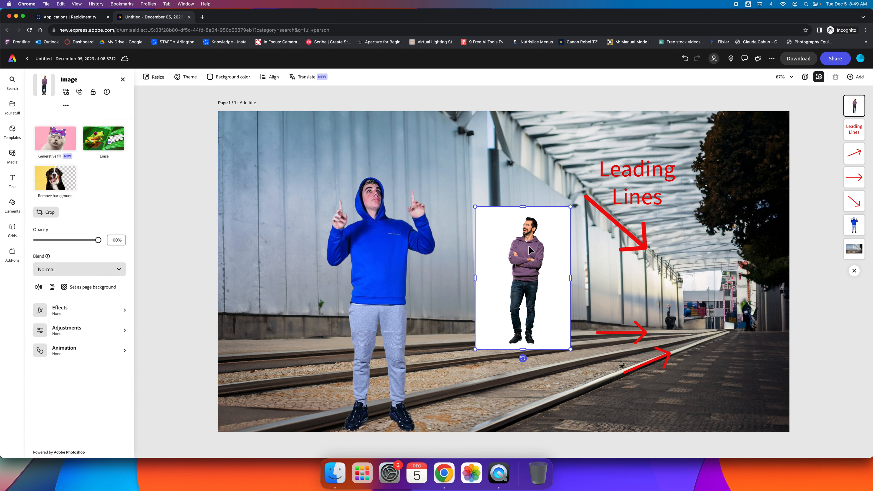
Remove the man photo's white background and enlarge him beside the hooded figure.
left_click(61, 178)
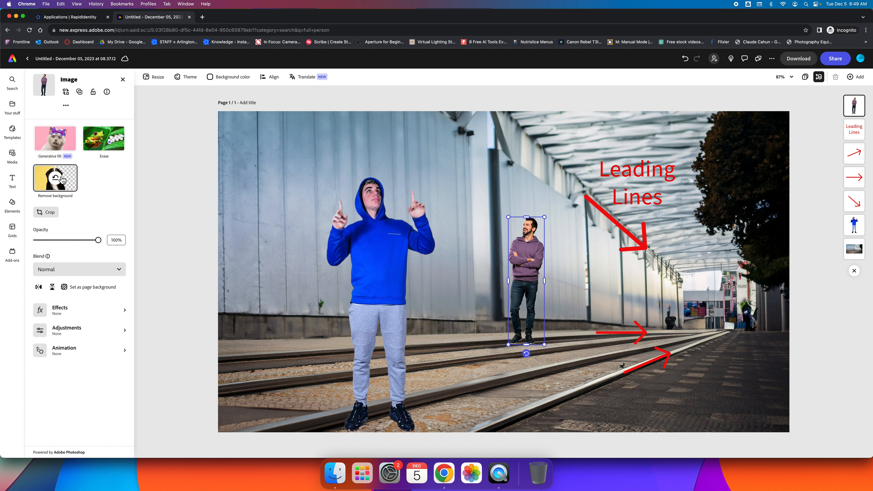
left_click_drag(545, 217, 618, 141)
left_click_drag(548, 183, 505, 254)
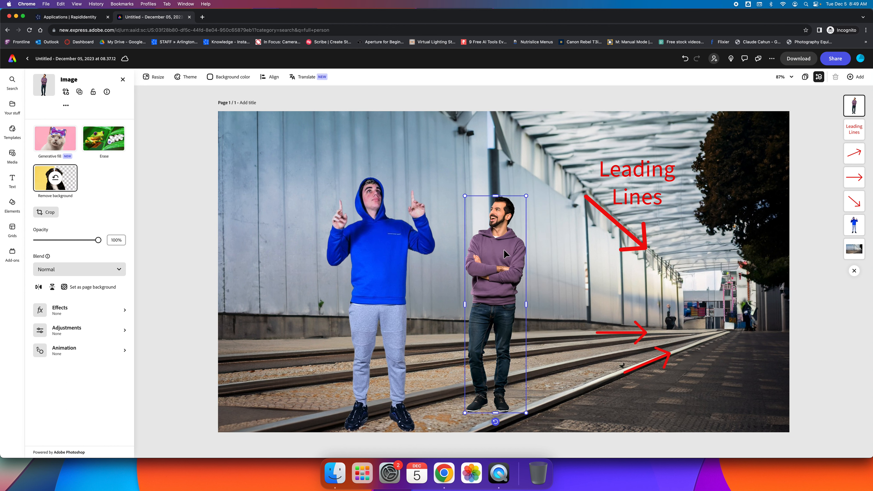
left_click_drag(499, 249, 500, 242)
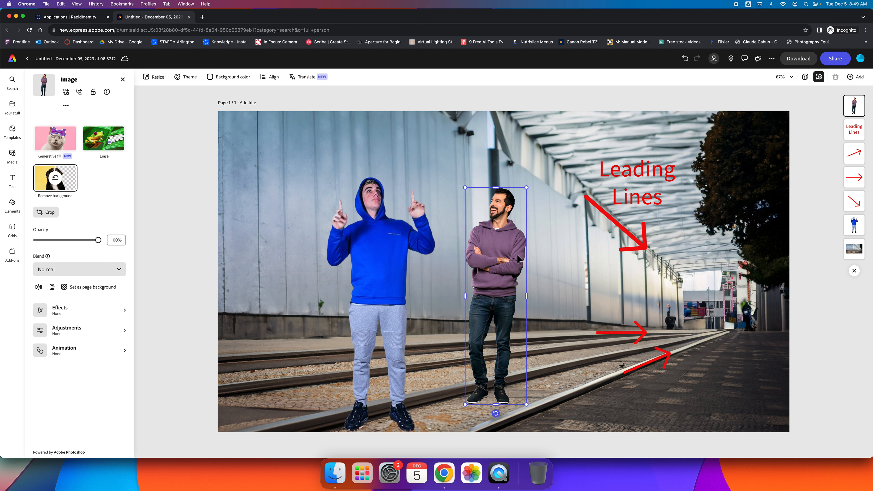
Lower the man's saturation to -43 and contrast to -24, then nudge him left.
left_click(48, 332)
left_click_drag(68, 249, 63, 277)
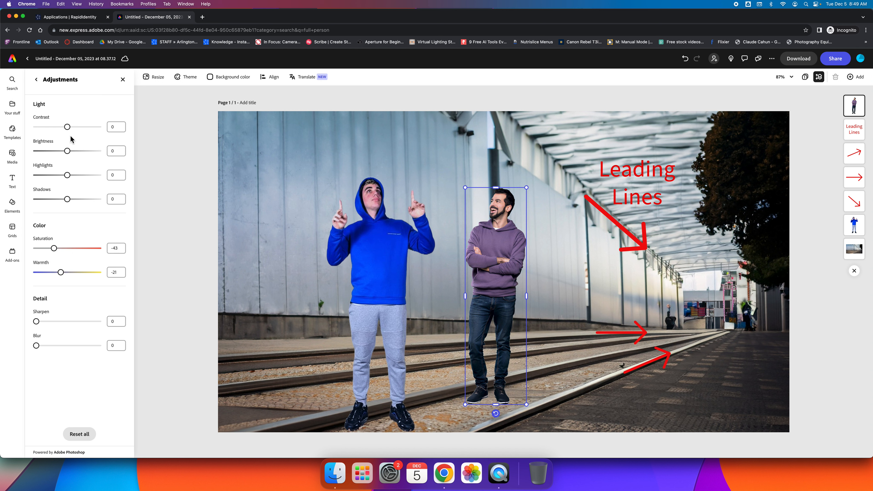
left_click_drag(69, 132, 73, 199)
left_click_drag(501, 259, 490, 260)
Shrink the man and place him at the far end of the track beside the lower arrows.
left_click(558, 275)
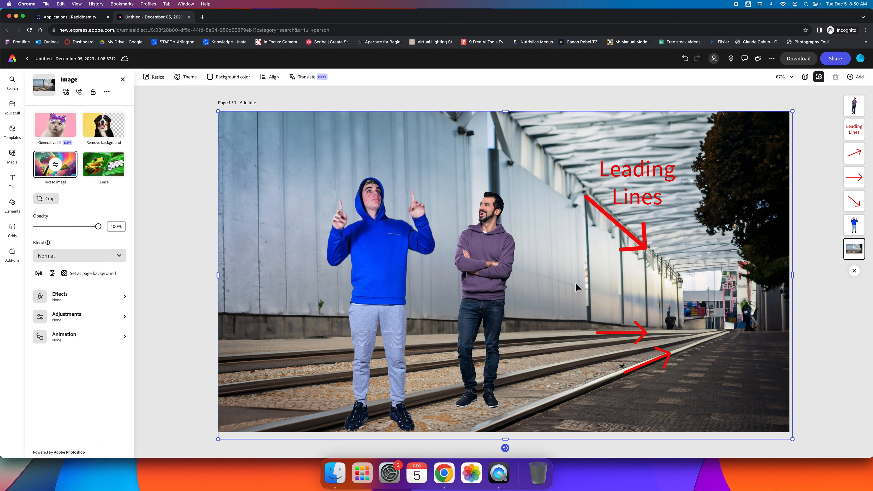
left_click_drag(517, 234, 582, 235)
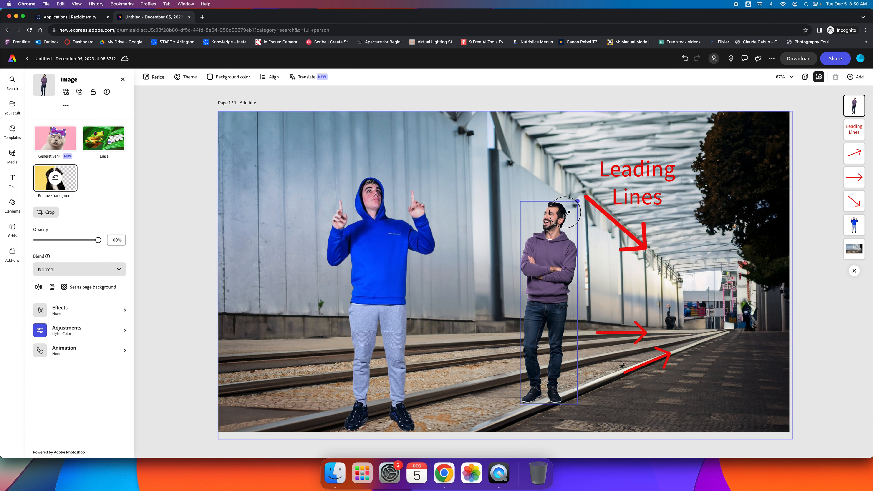
left_click_drag(581, 187, 553, 289)
left_click_drag(536, 325, 727, 281)
left_click_drag(744, 244, 723, 293)
left_click_drag(721, 322, 683, 305)
left_click(763, 336)
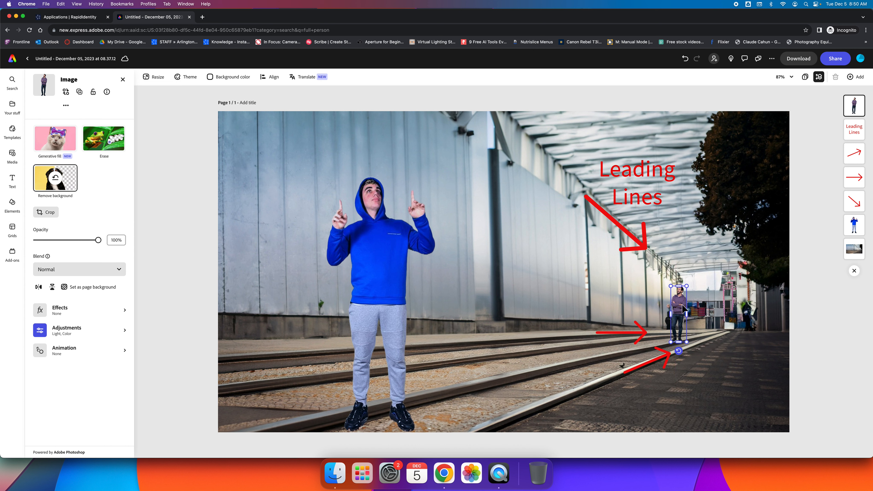
left_click(784, 343)
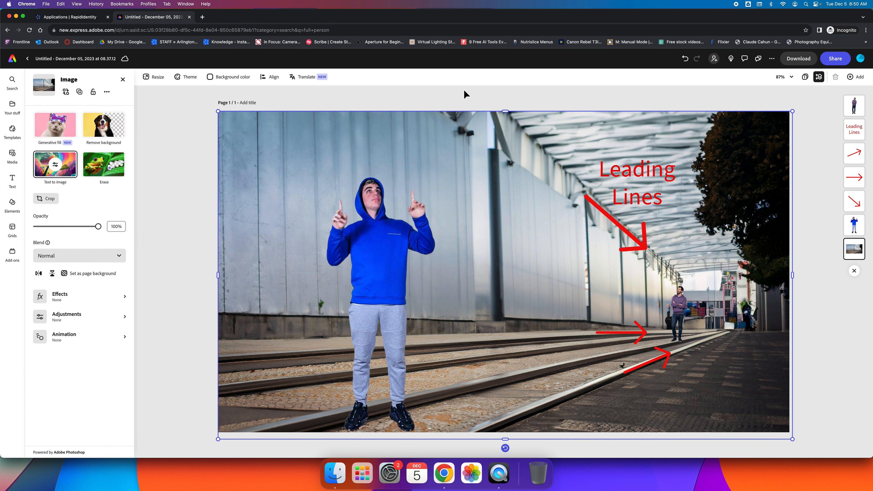
Set collaborator access to 'Anyone with the link' with Can edit, and copy the share link.
left_click(840, 61)
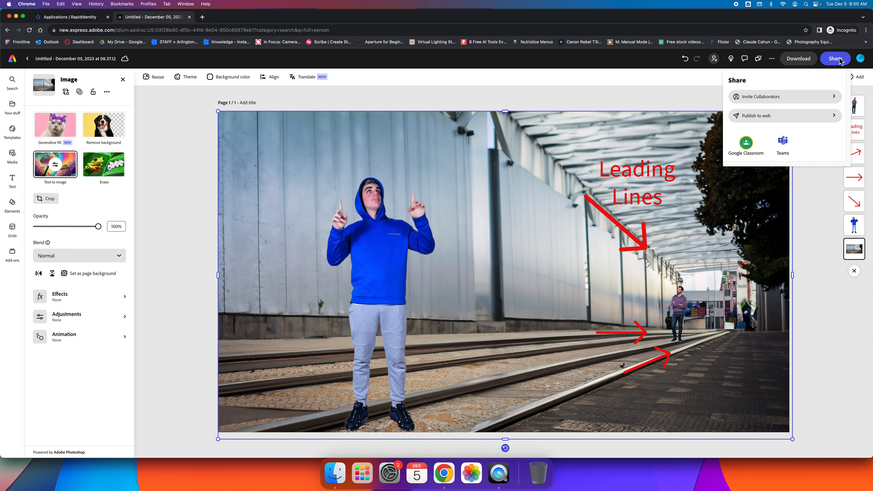
left_click(754, 100)
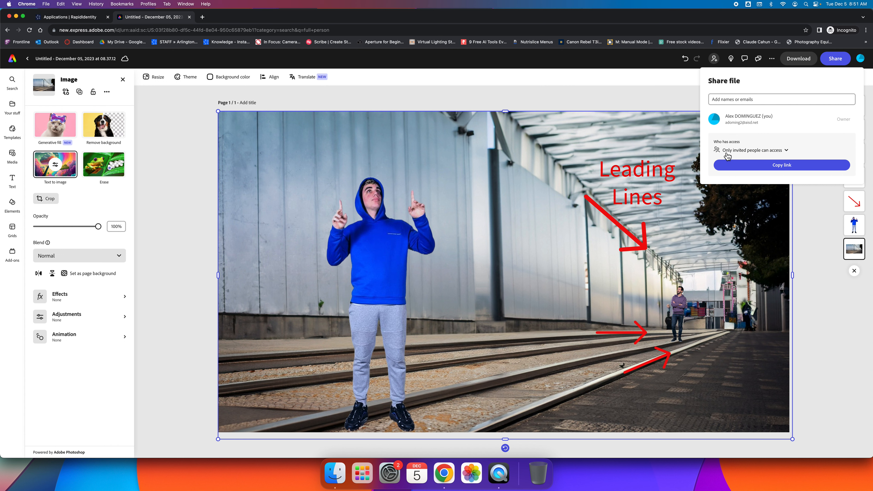
left_click(779, 155)
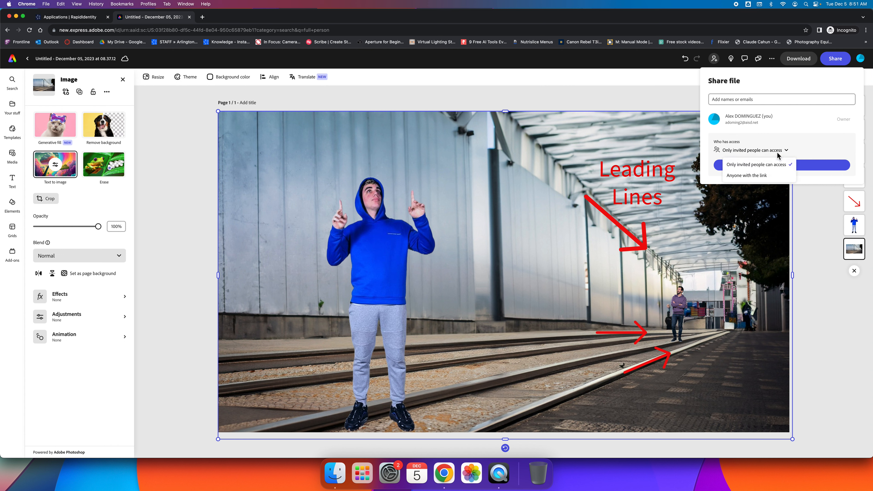
left_click(768, 176)
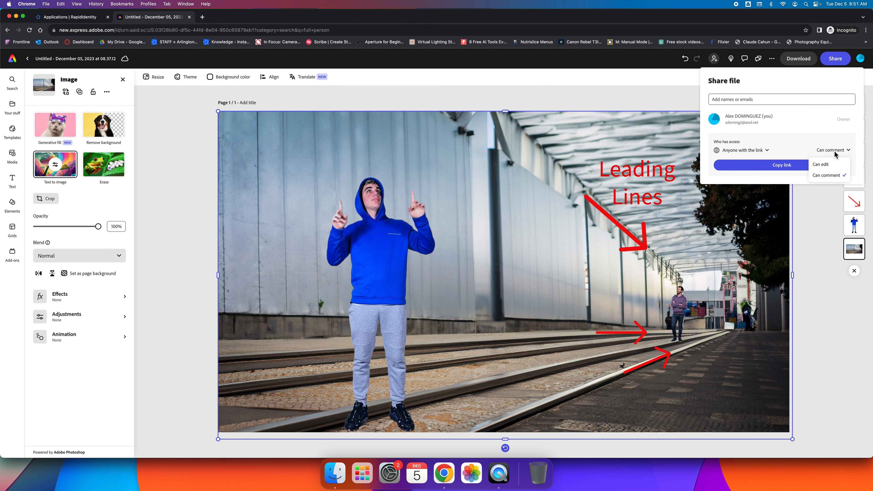
left_click(828, 165)
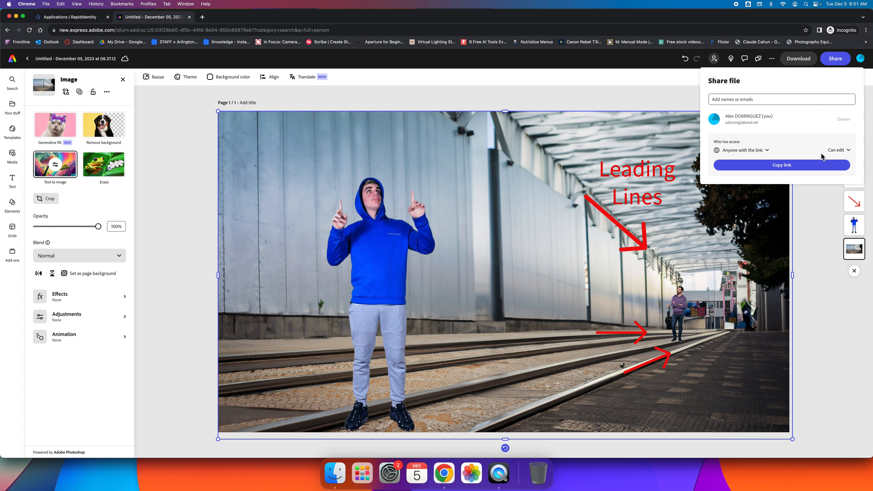
left_click(785, 167)
left_click(528, 91)
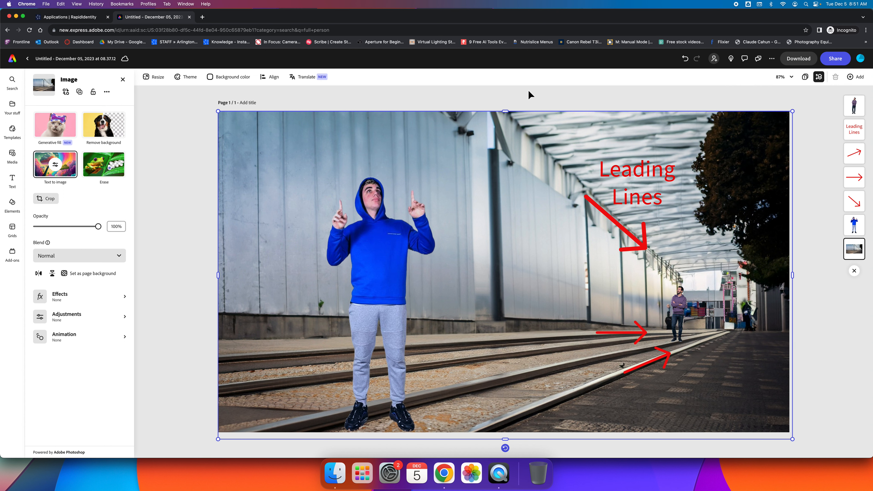